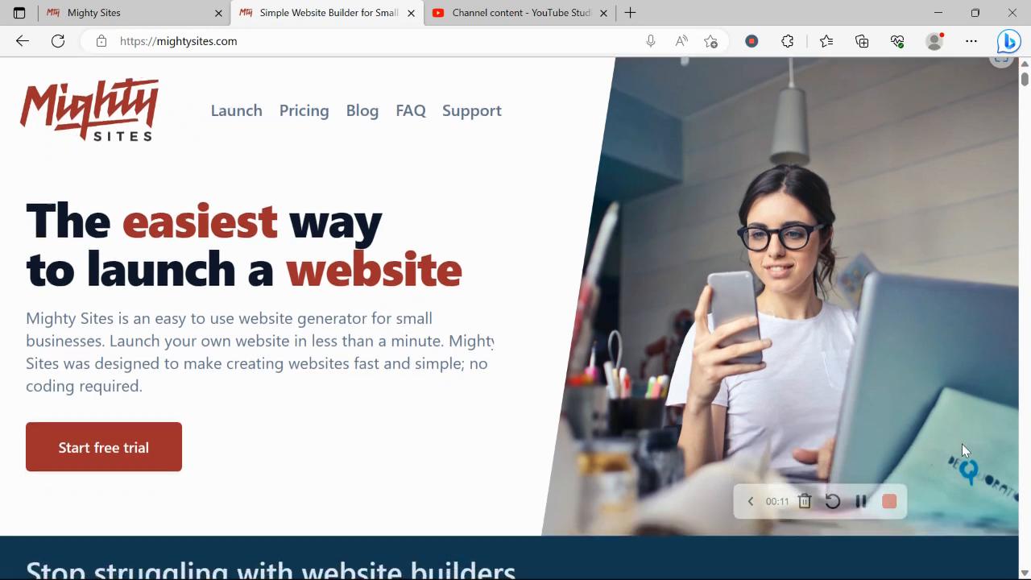
Scroll down the one-page-website article and select its heading text
scroll(964, 449, down, 2)
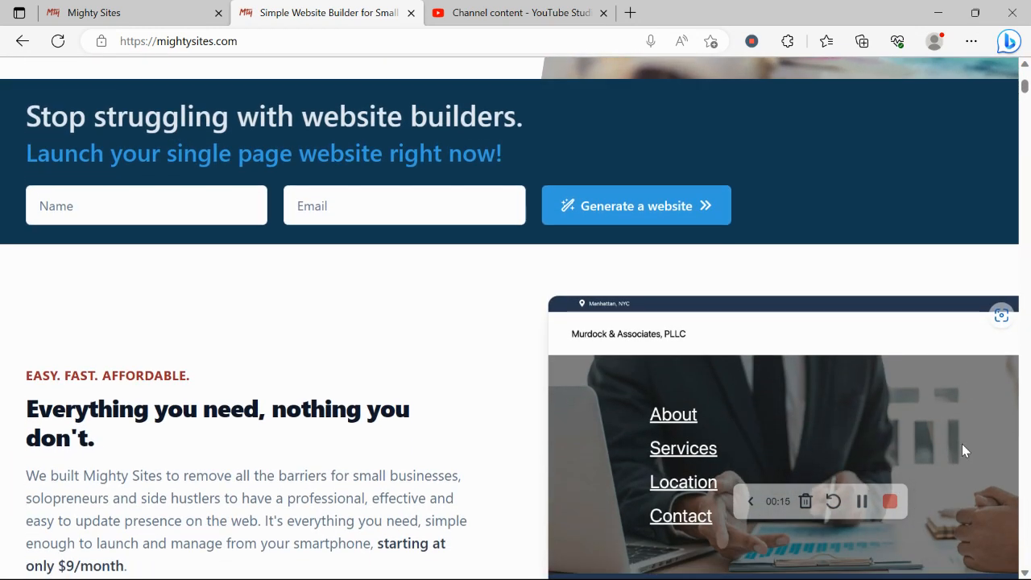
scroll(964, 449, down, 2)
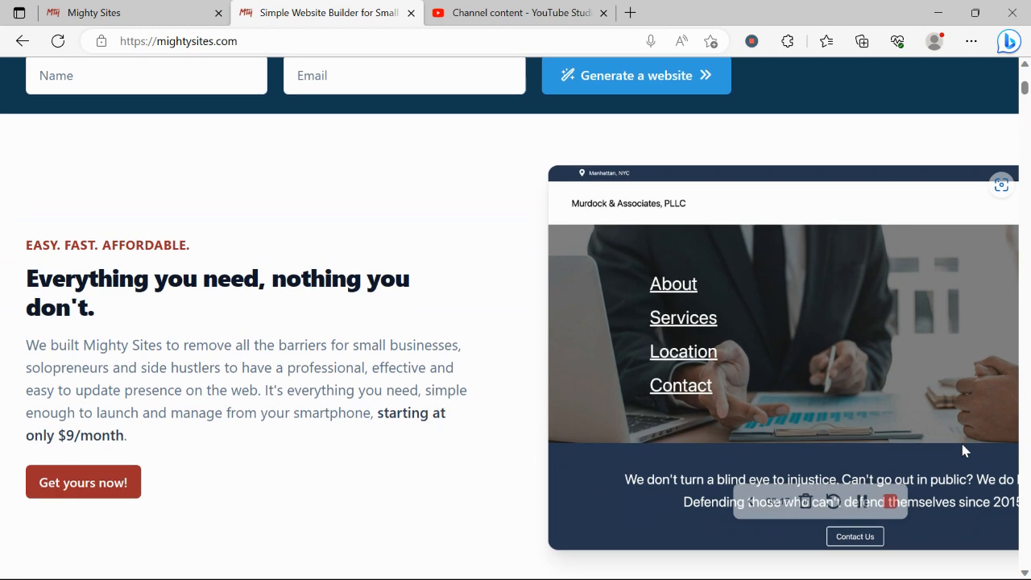
scroll(964, 449, down, 2)
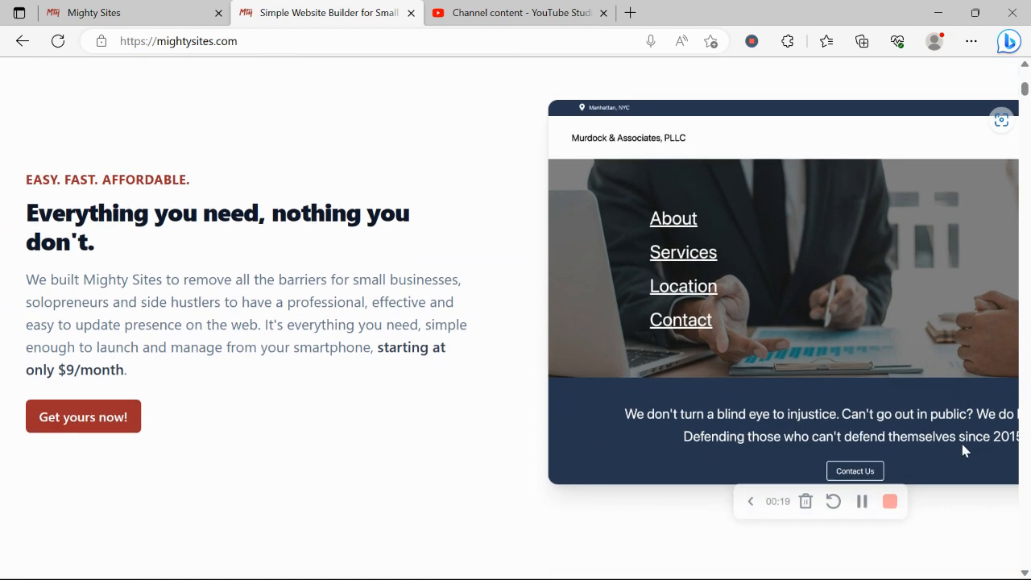
scroll(964, 449, down, 1)
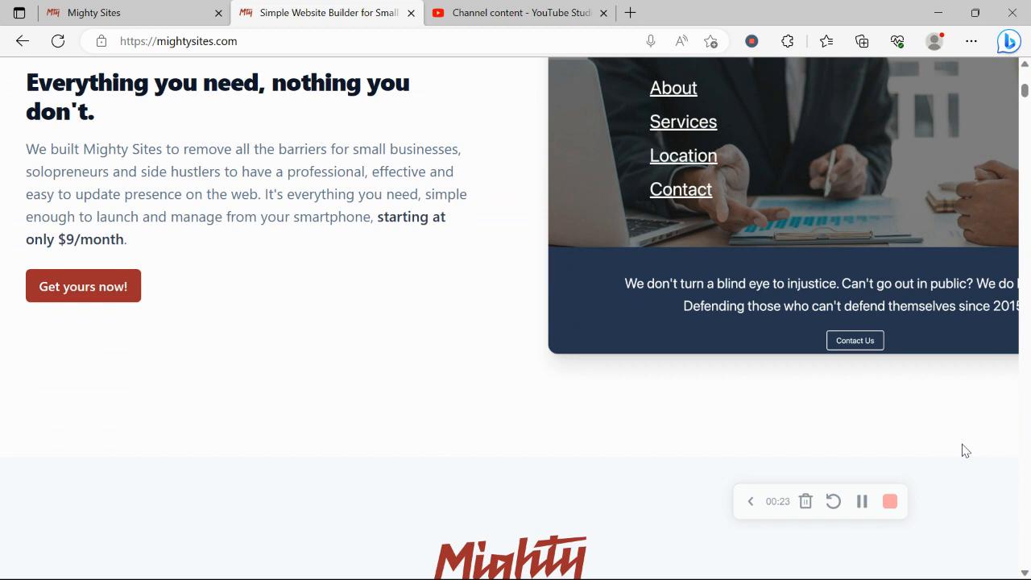
scroll(964, 450, down, 1)
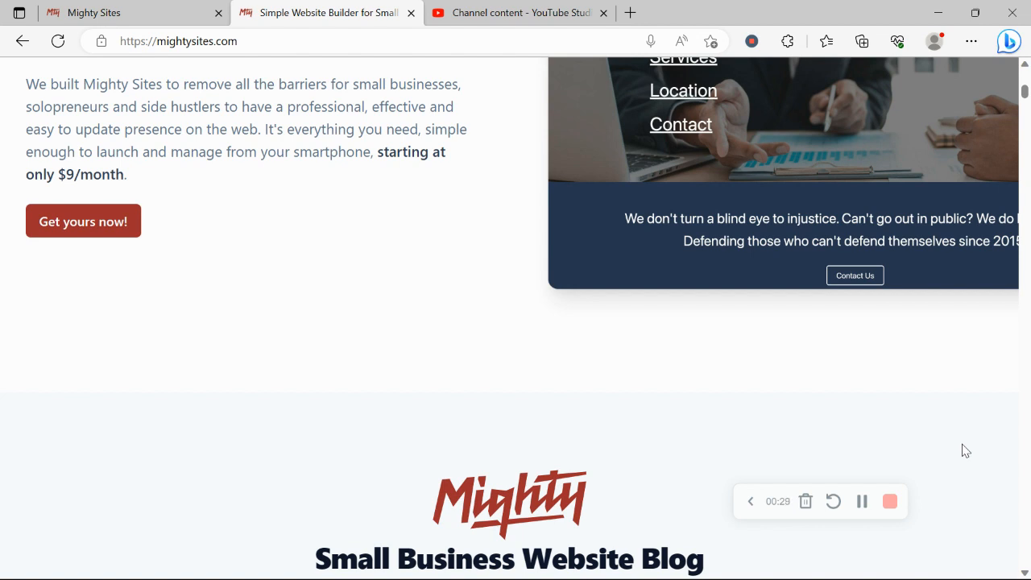
scroll(964, 450, down, 2)
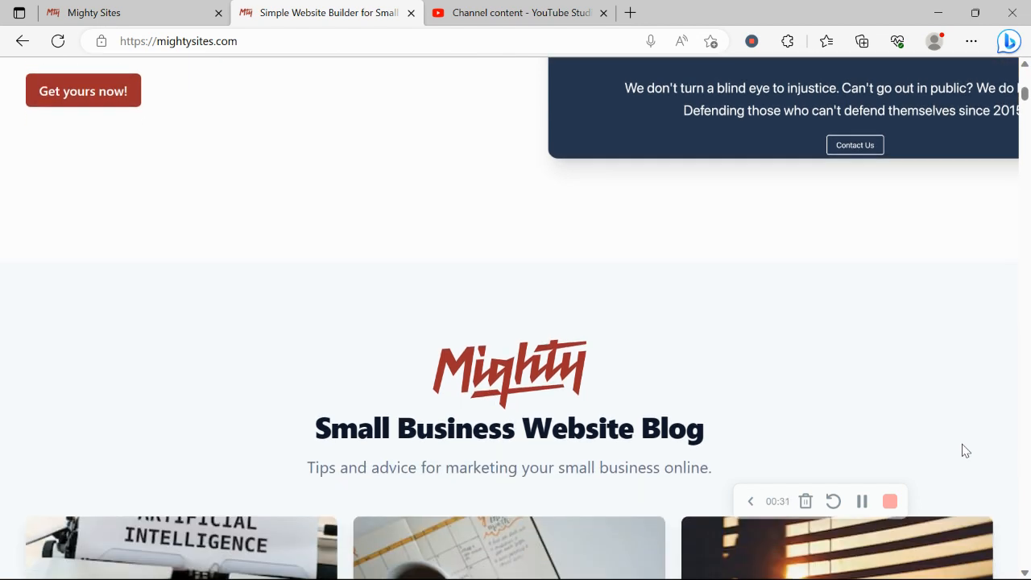
scroll(966, 450, down, 2)
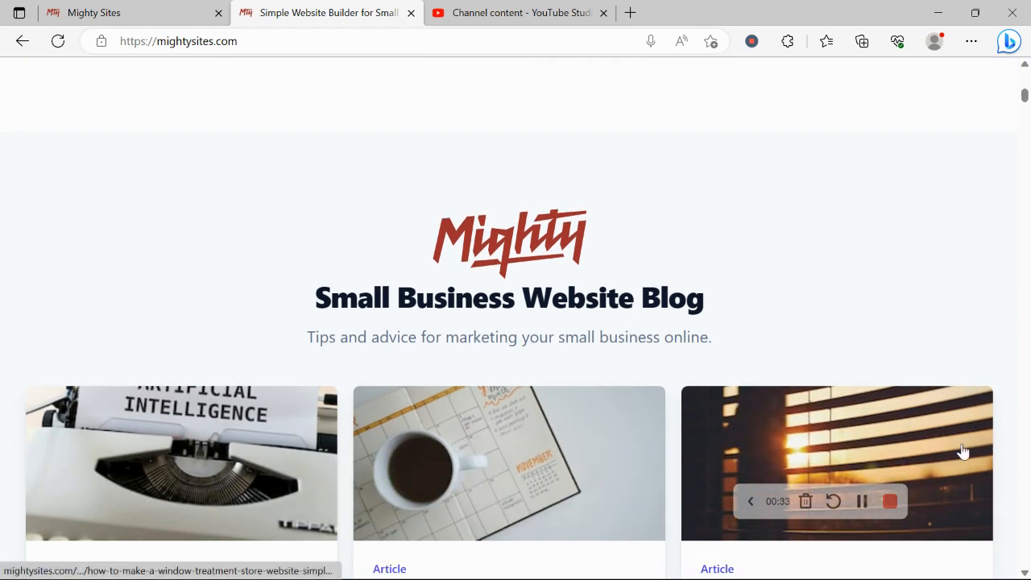
scroll(962, 451, down, 6)
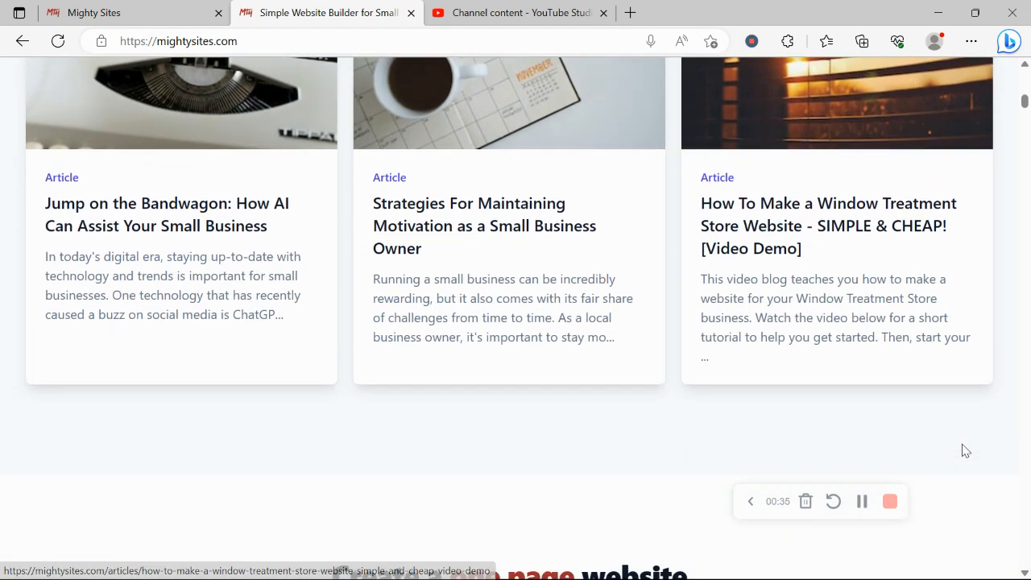
scroll(966, 451, down, 6)
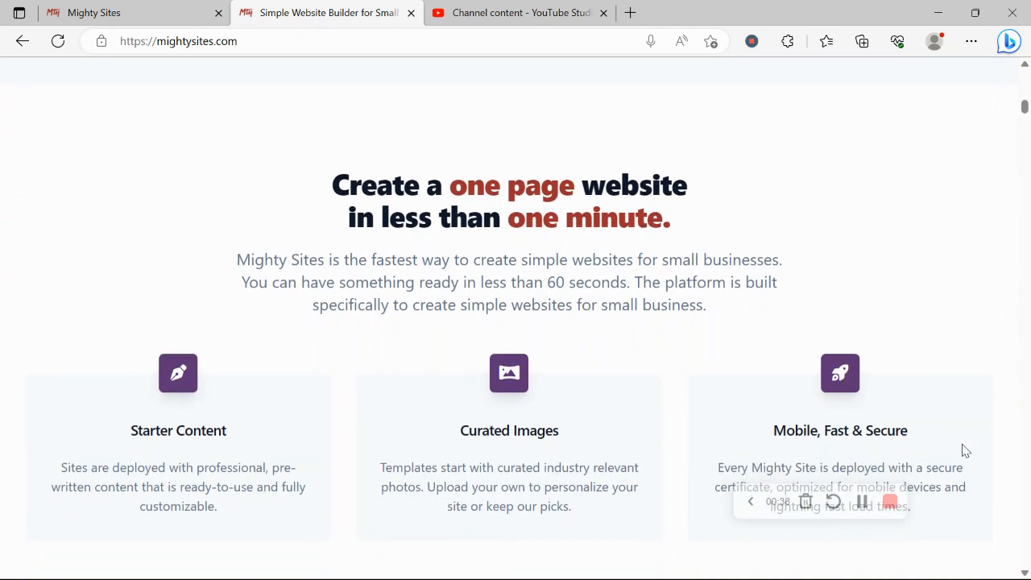
triple_click(517, 186)
Switch to the Mighty Sites create-site page and scroll the market tiles toward Artist
click(159, 12)
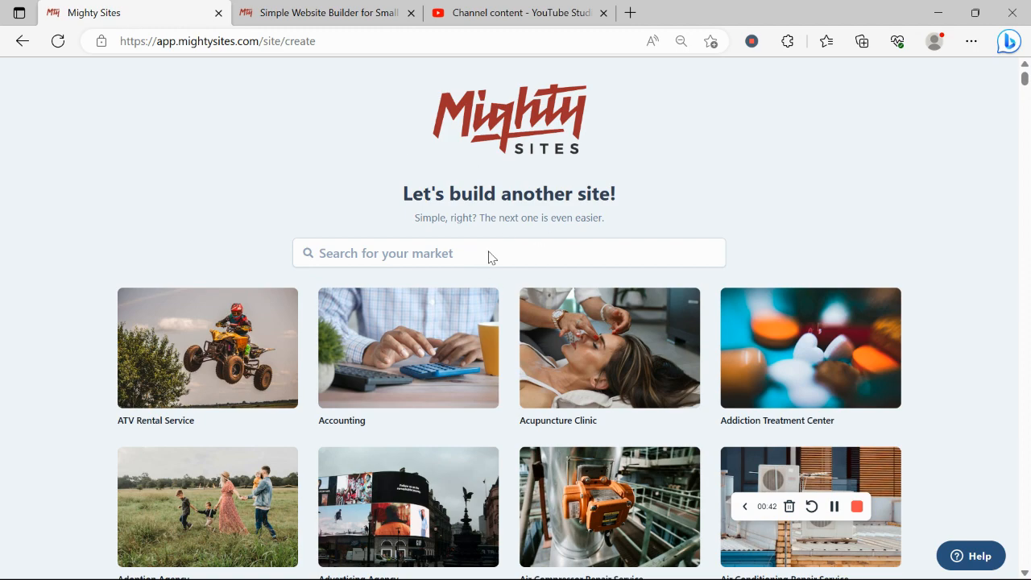
scroll(247, 143, down, 2)
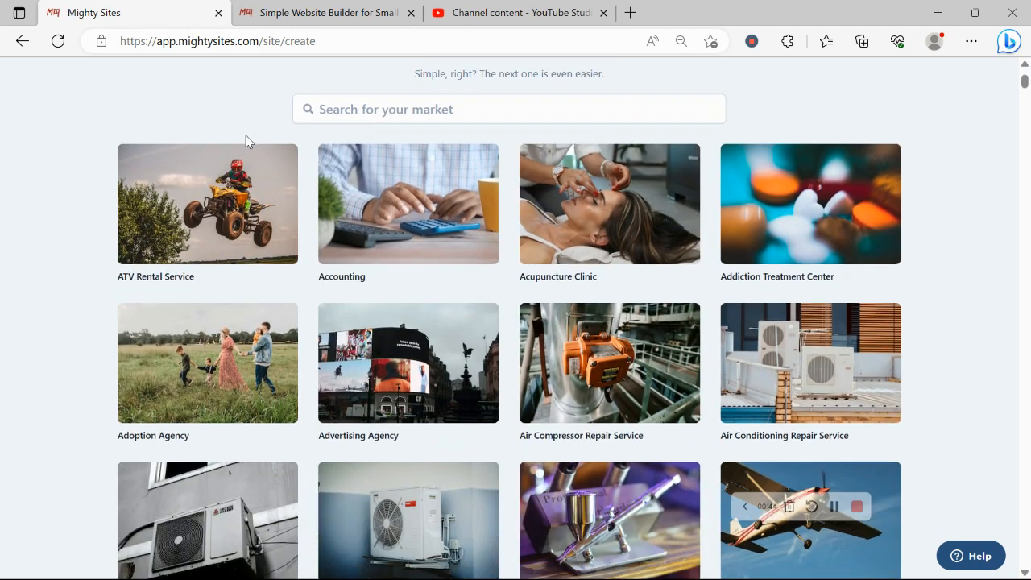
scroll(246, 142, down, 8)
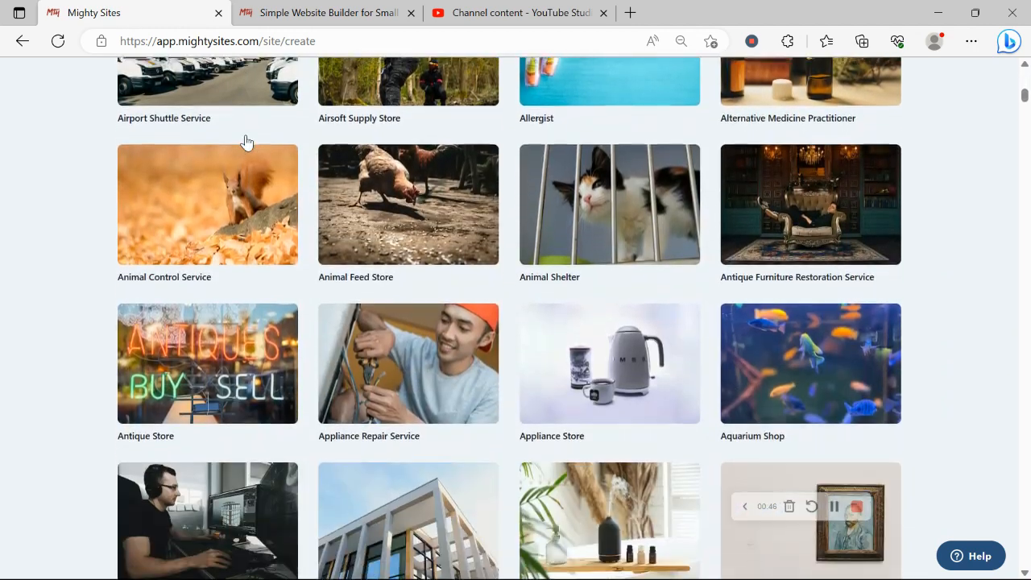
scroll(246, 142, down, 5)
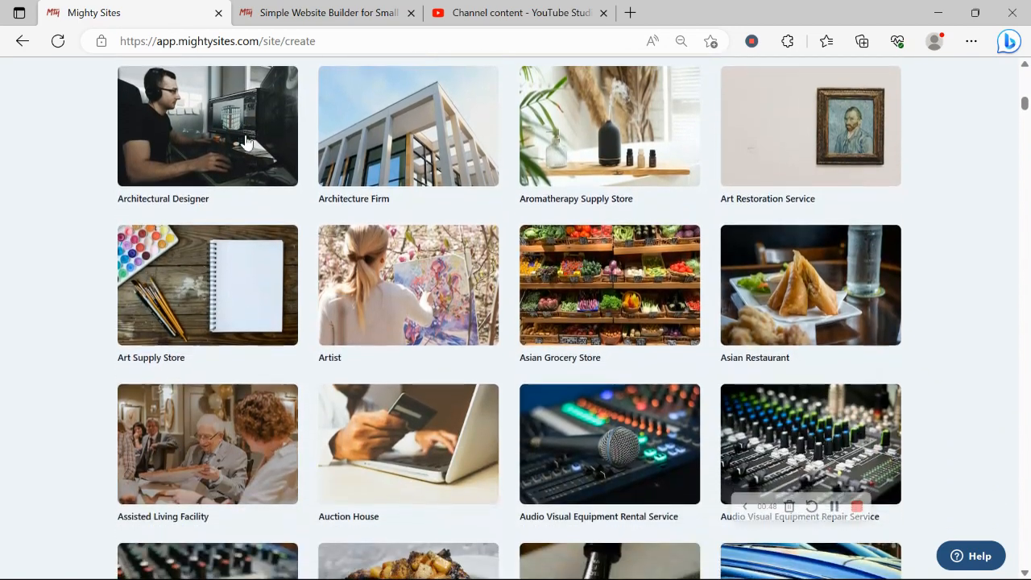
scroll(246, 143, down, 6)
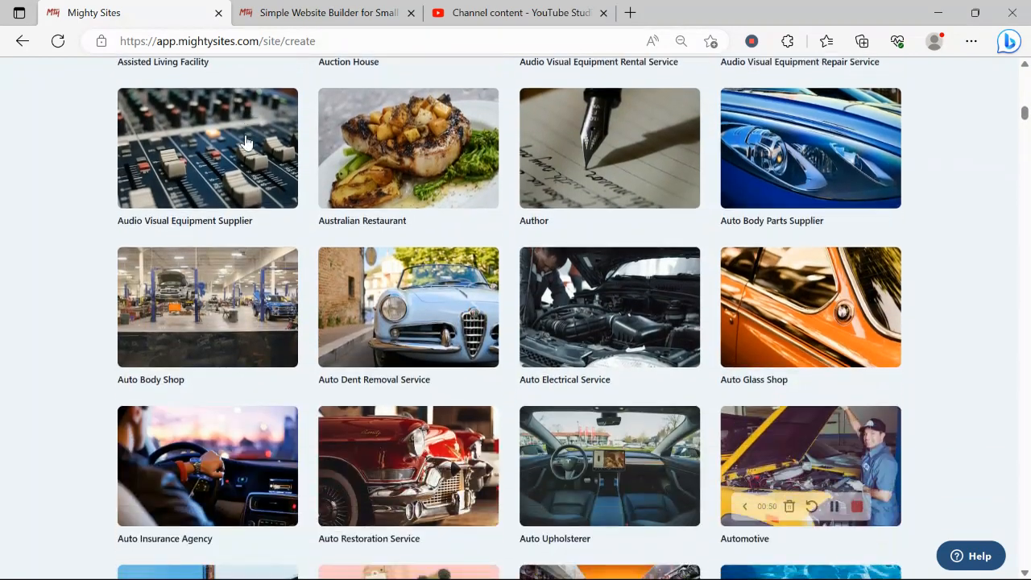
scroll(246, 142, down, 5)
scroll(246, 142, up, 3)
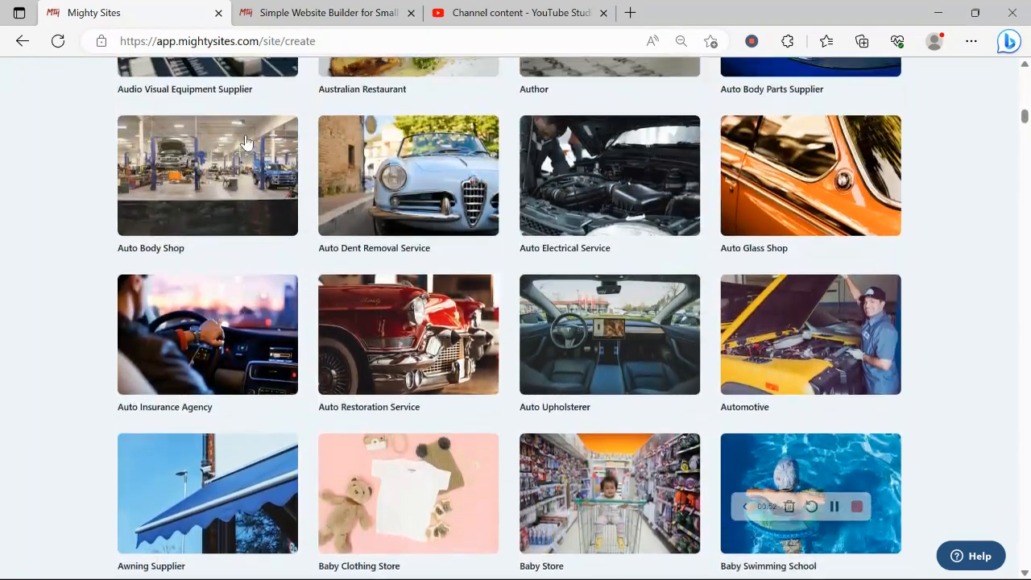
scroll(246, 143, up, 4)
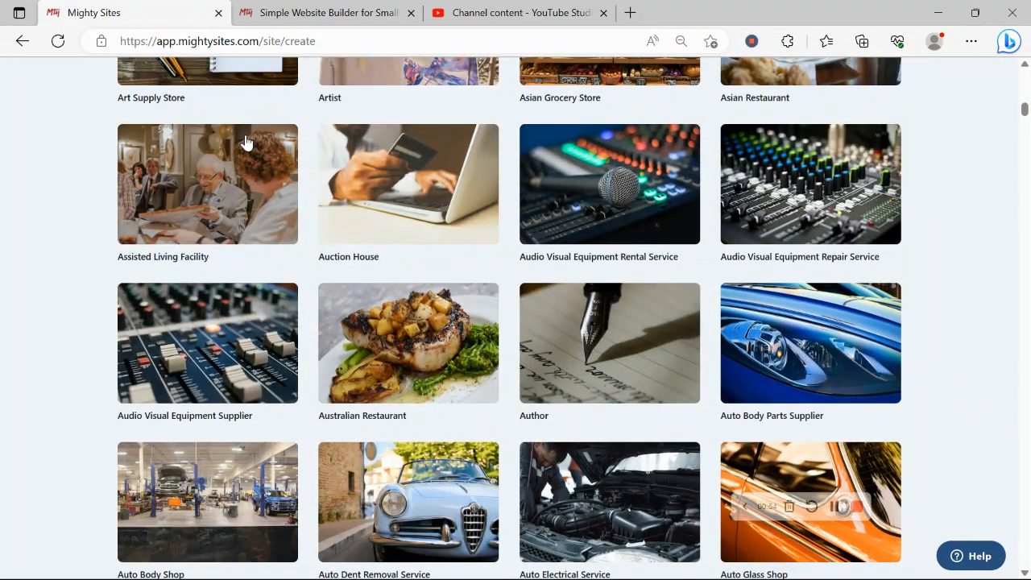
scroll(247, 143, up, 3)
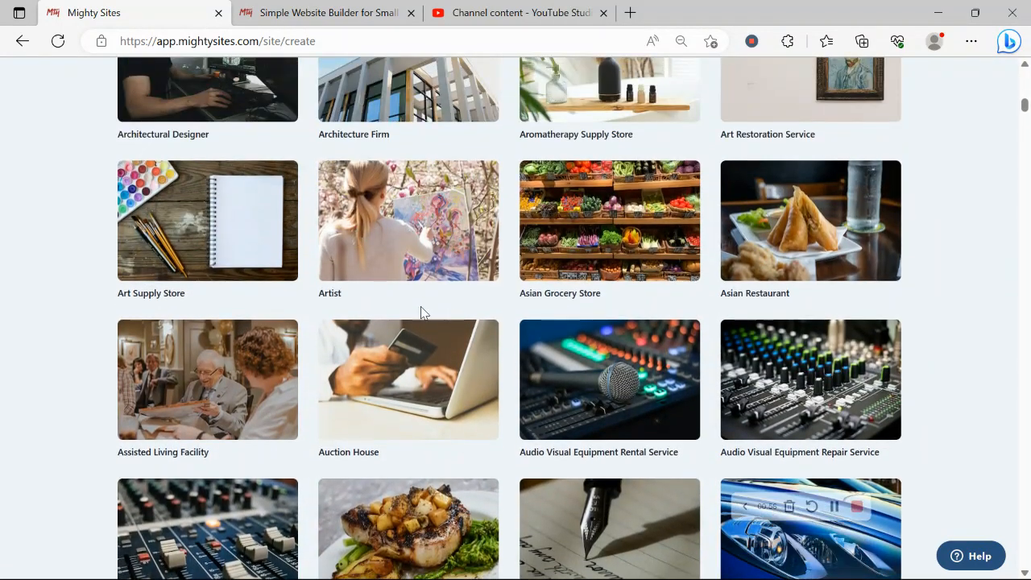
Choose the Artist market and name the company 'Rochelle's Artwork'
click(381, 228)
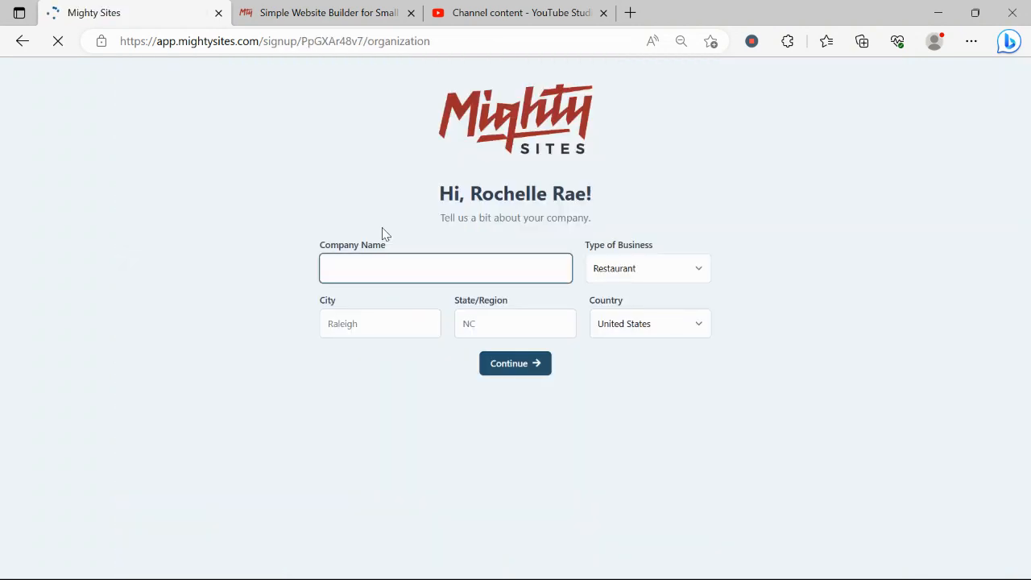
text(E)
key(BackSpace)
text(R)
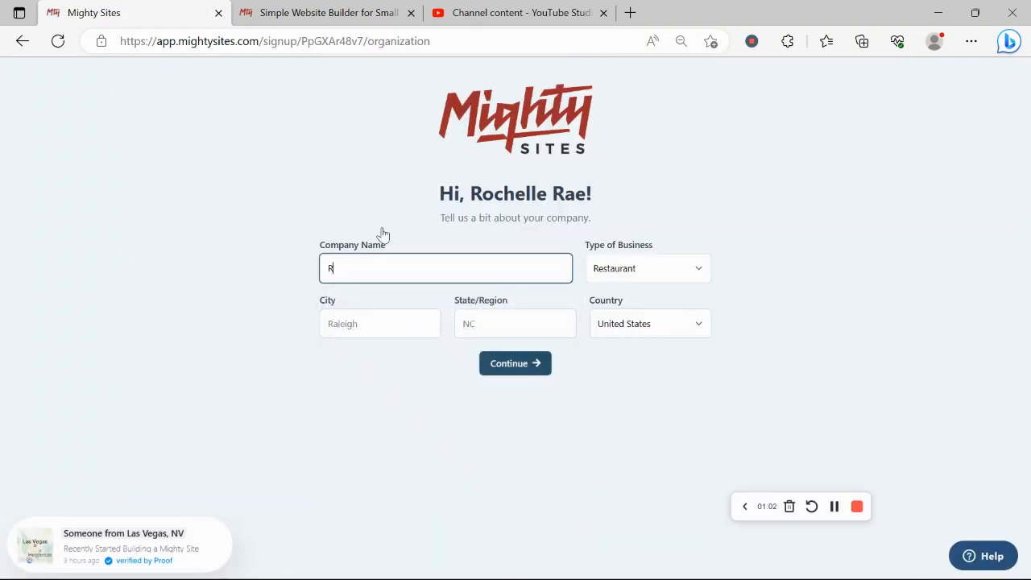
text(ochel)
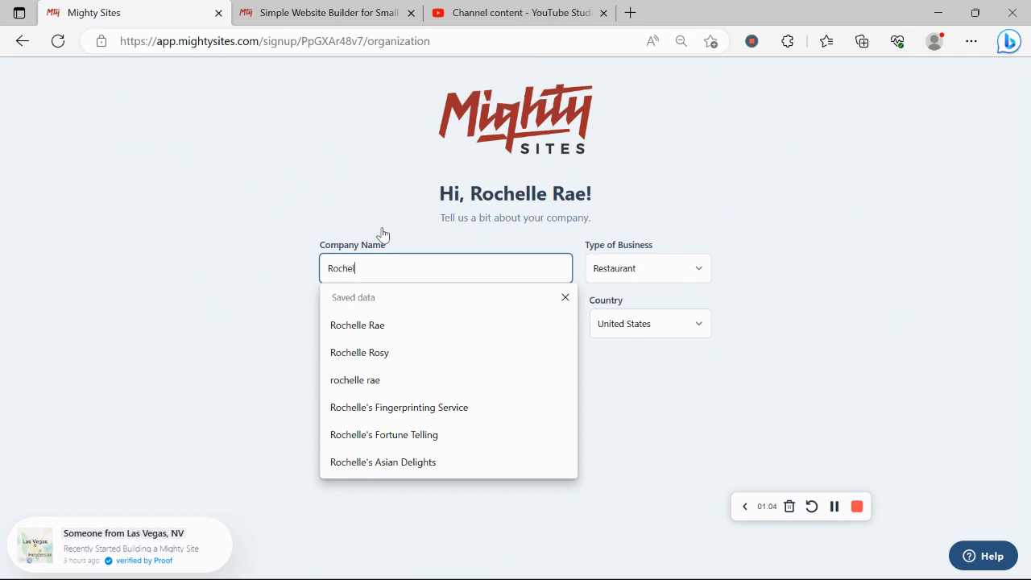
text(le's)
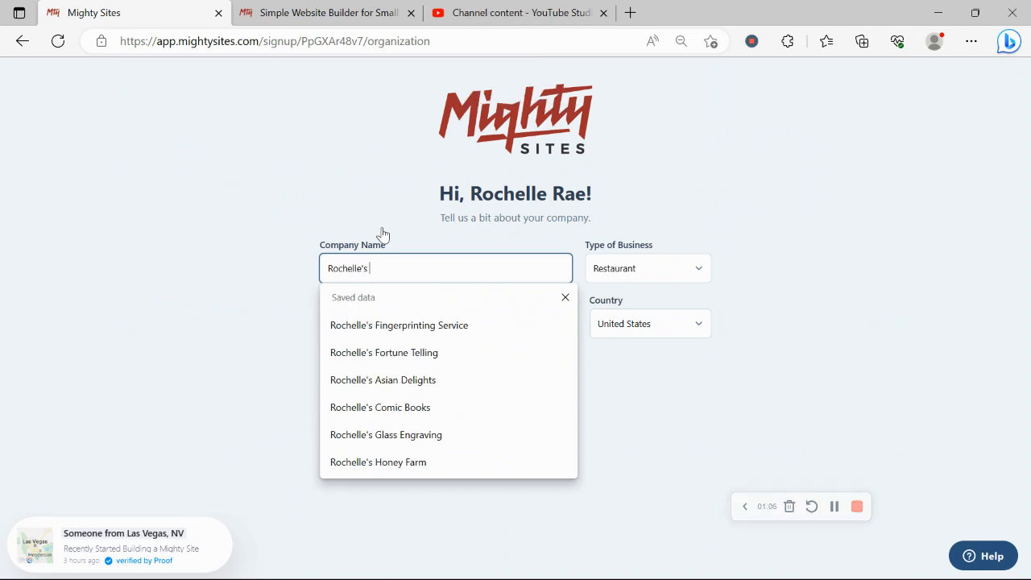
key(Caps_Lock)
key(Caps_Lock)
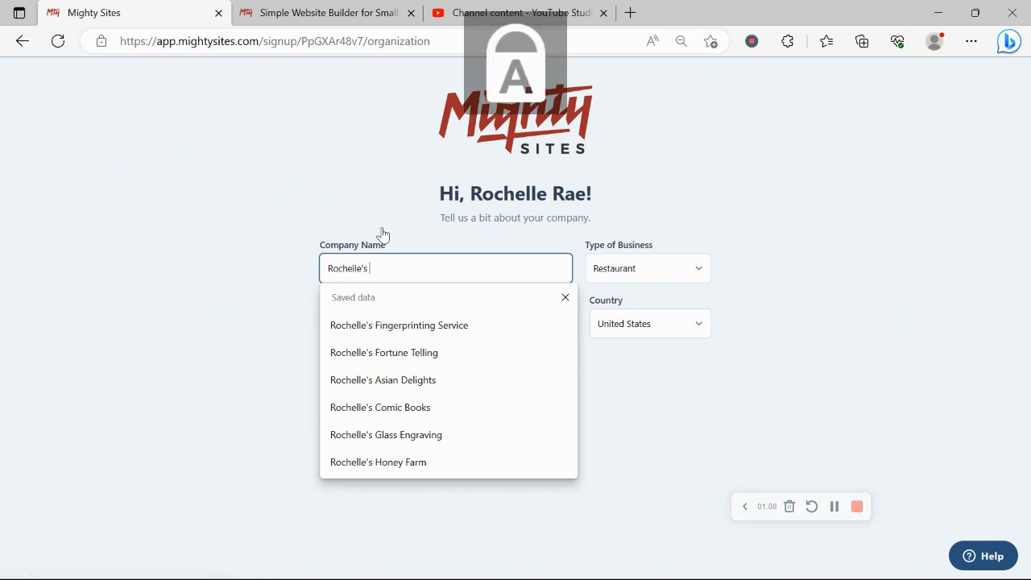
text(A)
key(Caps_Lock)
text(rtwo)
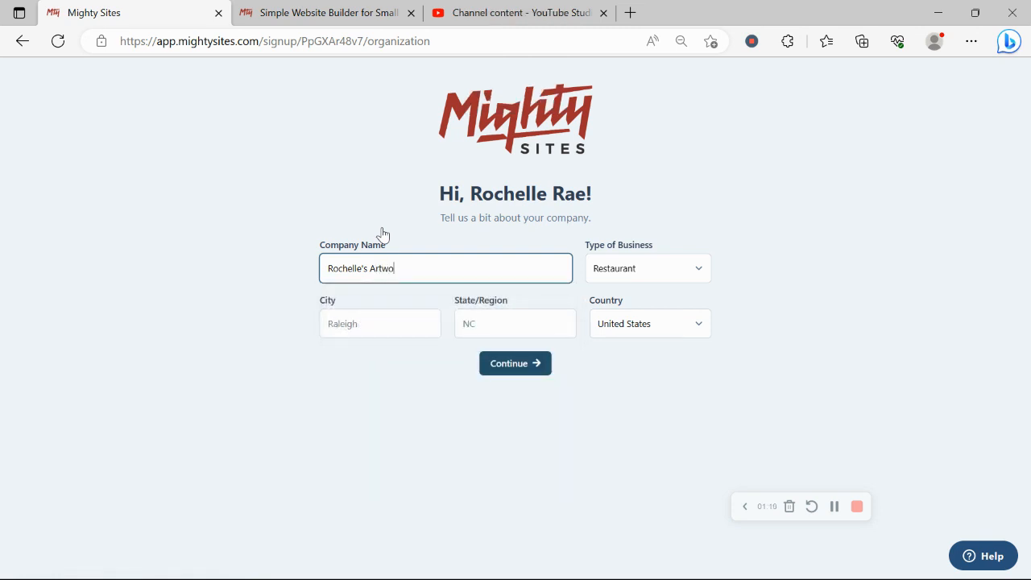
text(rk)
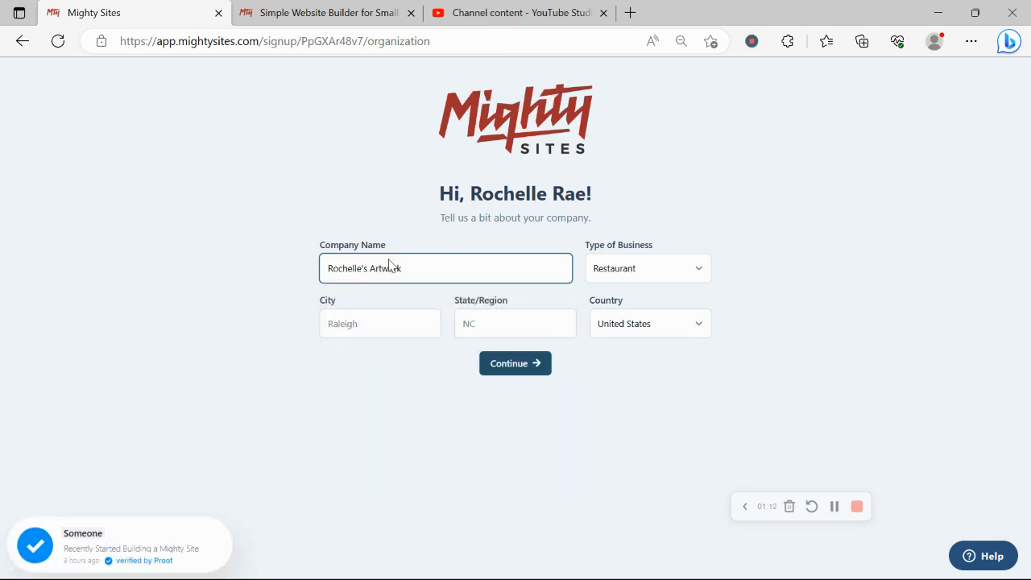
Enter city Denver, state Colorado and business type Service, then submit the company details
click(394, 311)
key(Caps_Lock)
text(D)
key(Caps_Lock)
text(enver)
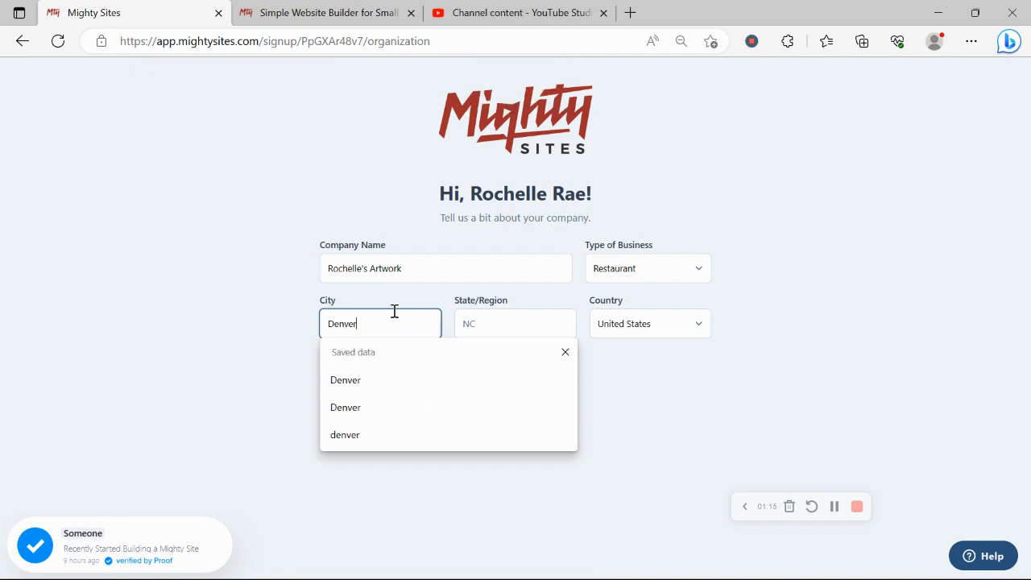
click(468, 324)
key(Caps_Lock)
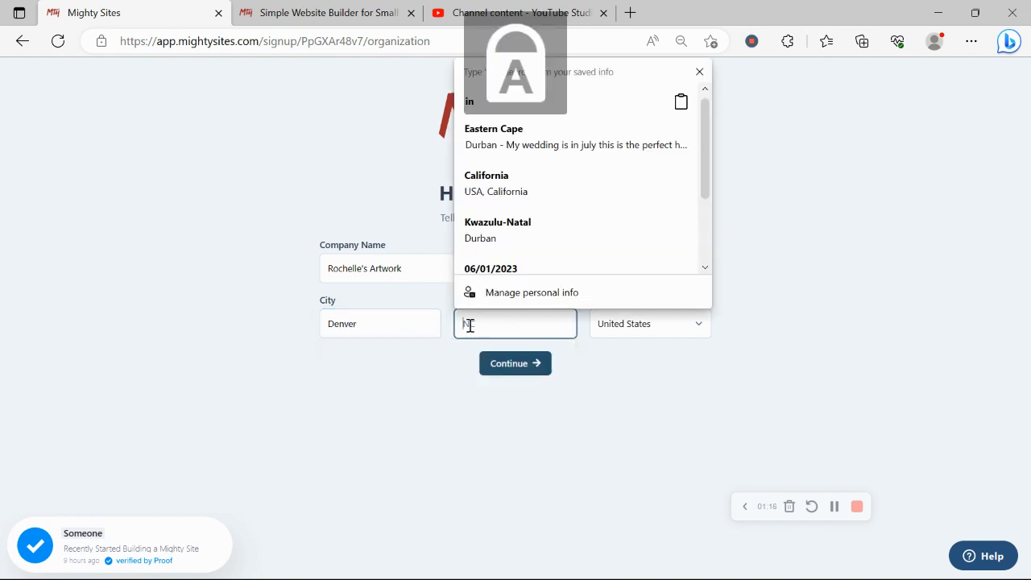
text(C)
key(Caps_Lock)
text(olorado)
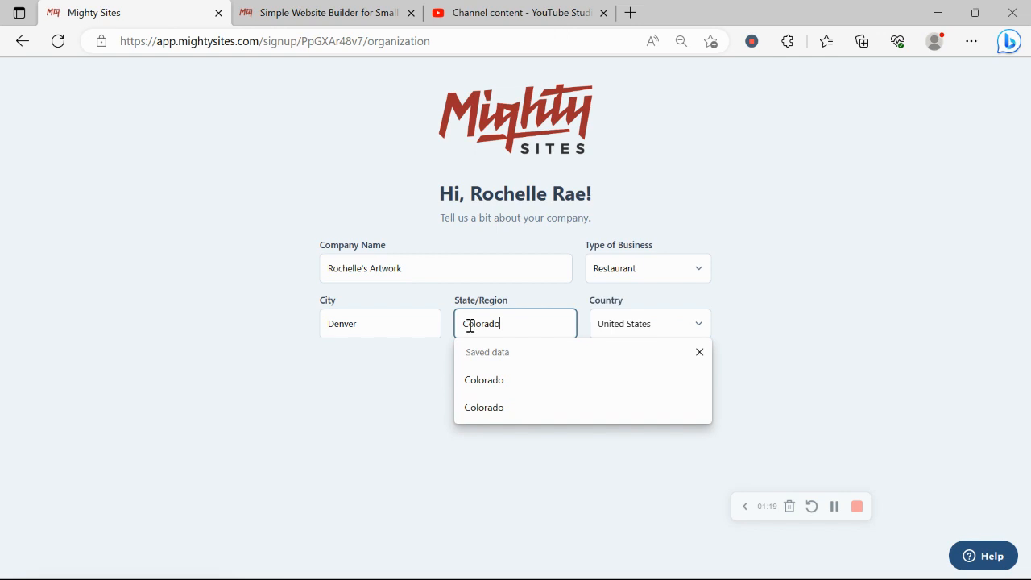
click(607, 272)
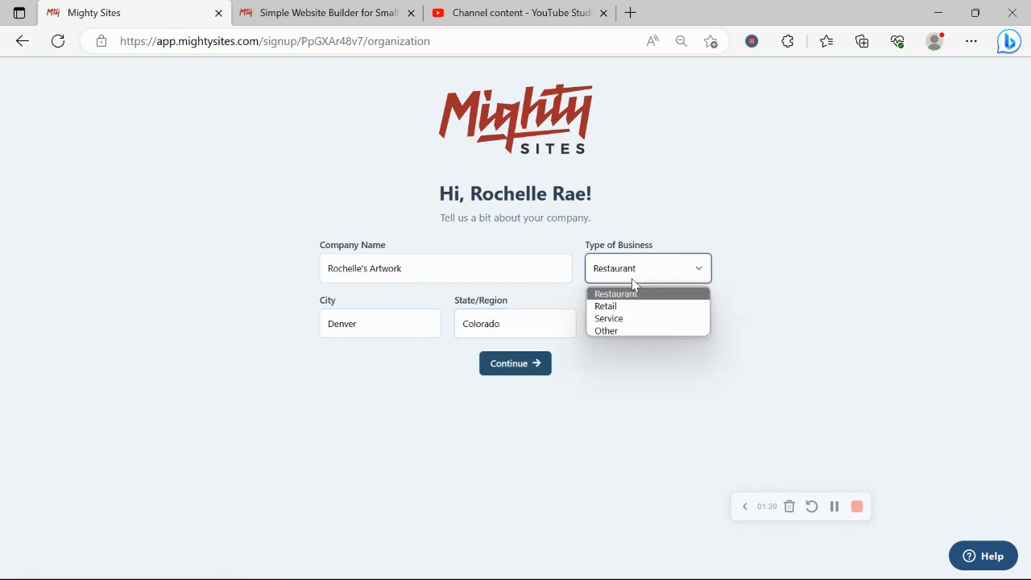
click(652, 319)
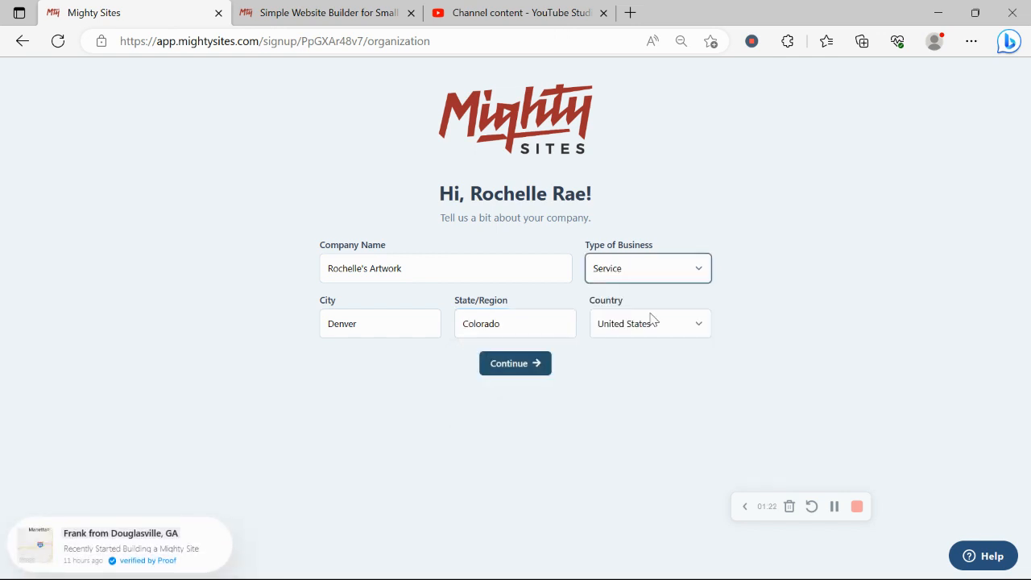
click(536, 361)
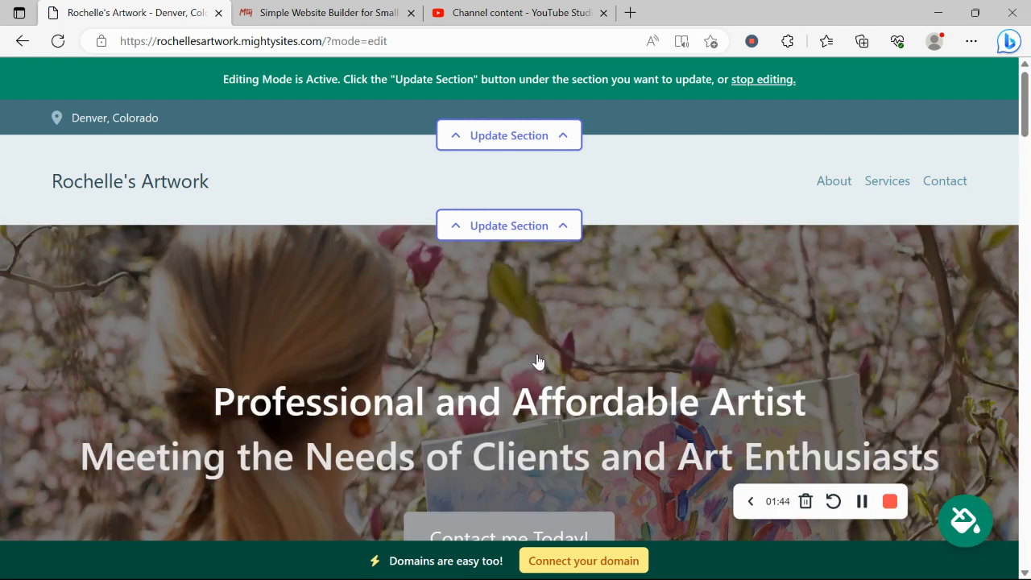
Scroll through the hero, About Me, Services and contact sections, then back up to the top
scroll(538, 361, down, 1)
drag(182, 333, 935, 364)
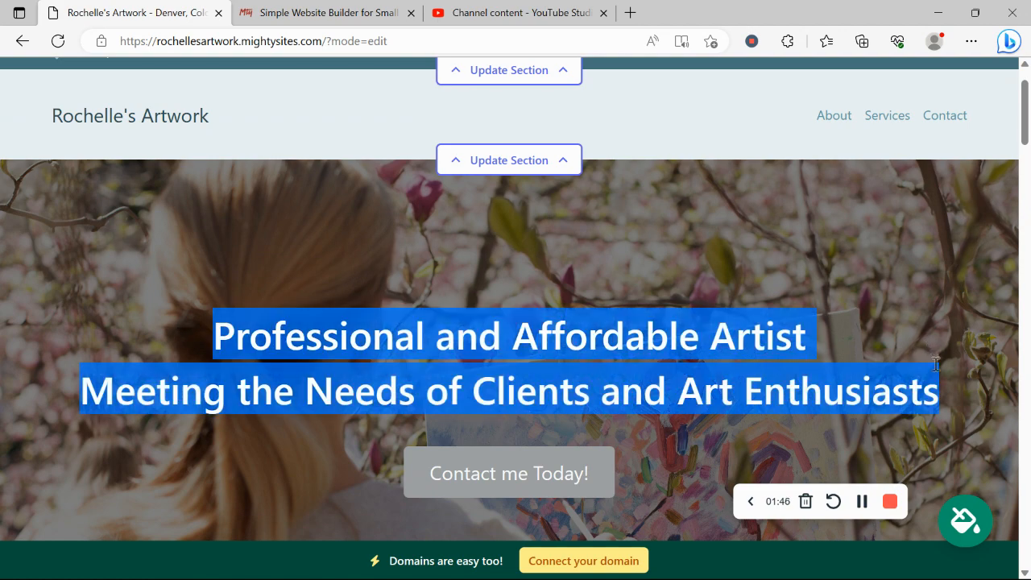
click(591, 285)
scroll(593, 284, down, 4)
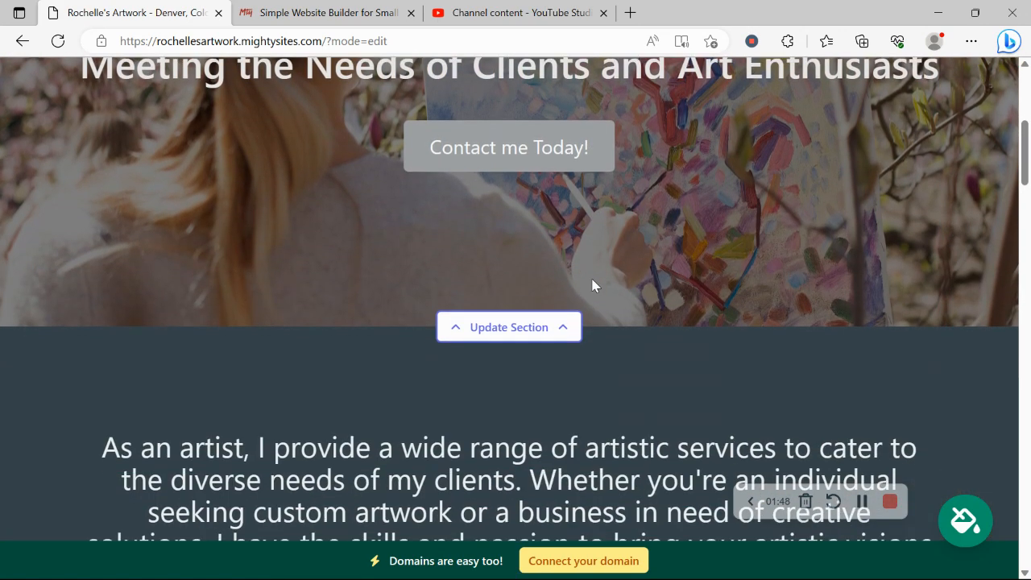
scroll(684, 218, down, 4)
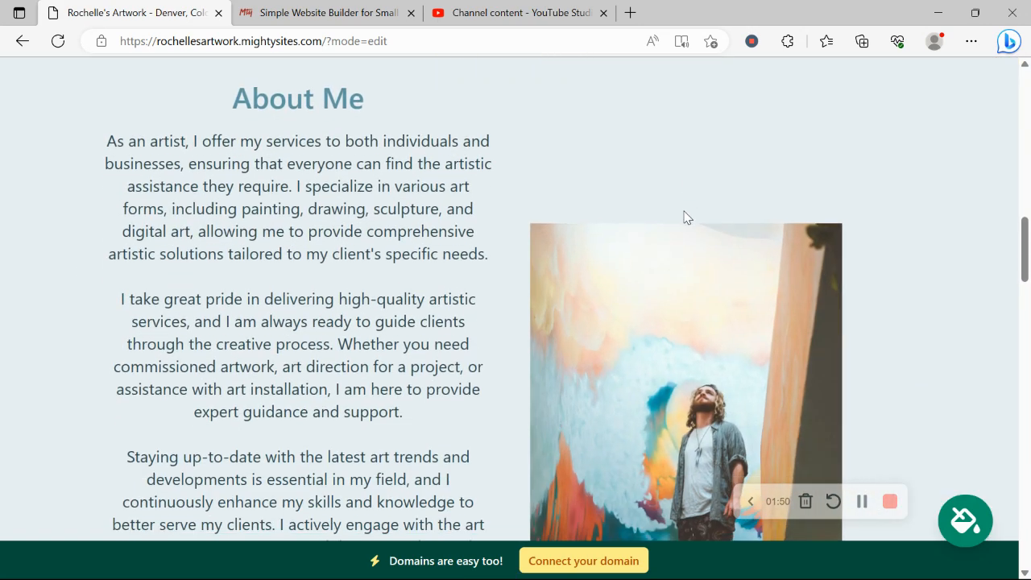
scroll(683, 218, down, 3)
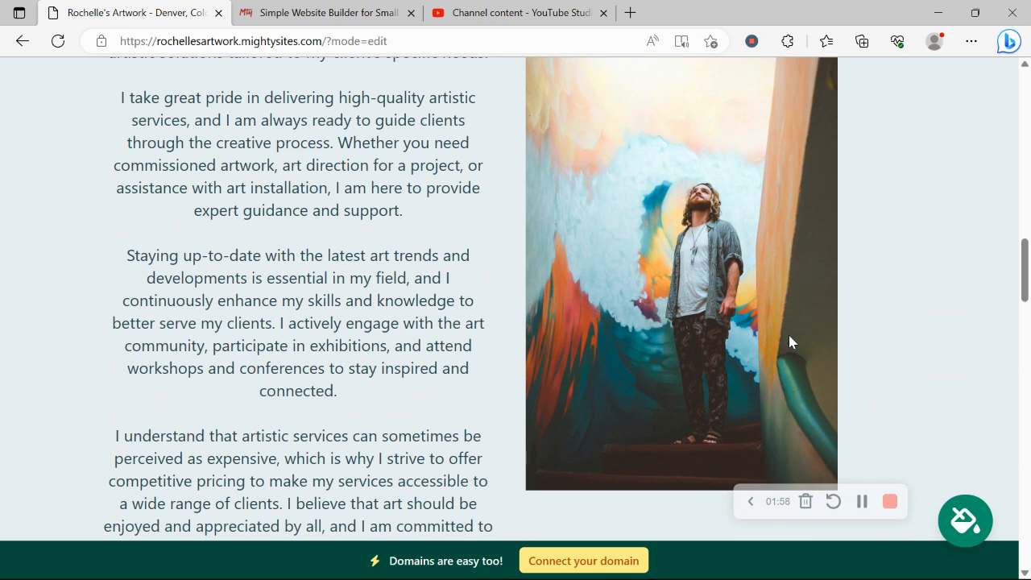
scroll(788, 335, down, 1)
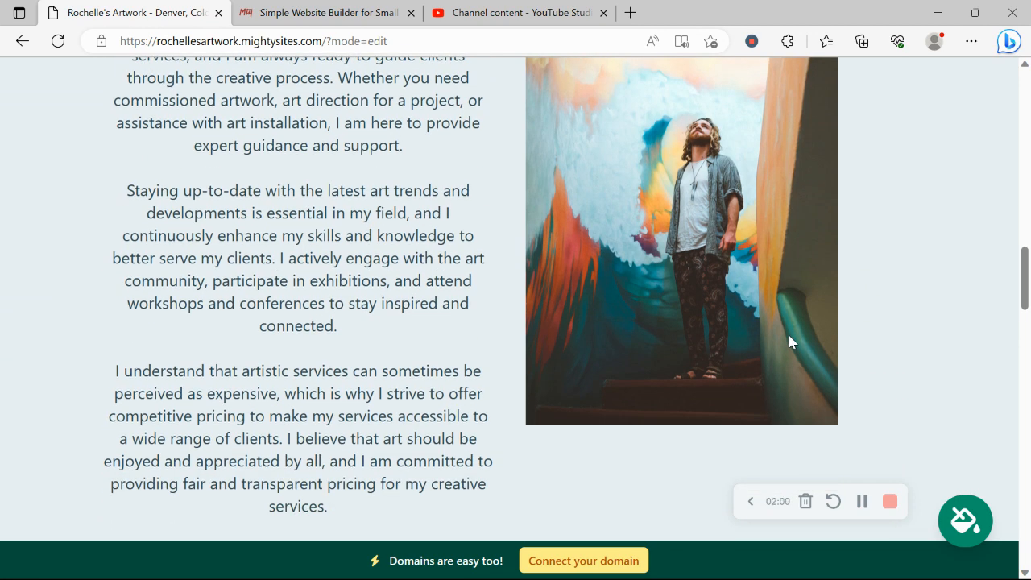
scroll(789, 335, down, 1)
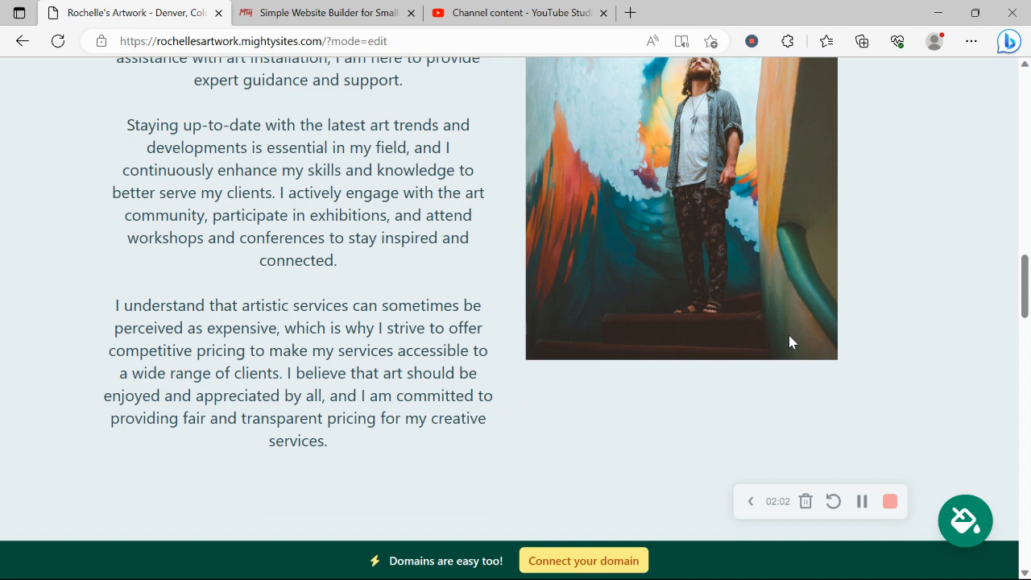
scroll(789, 342, down, 8)
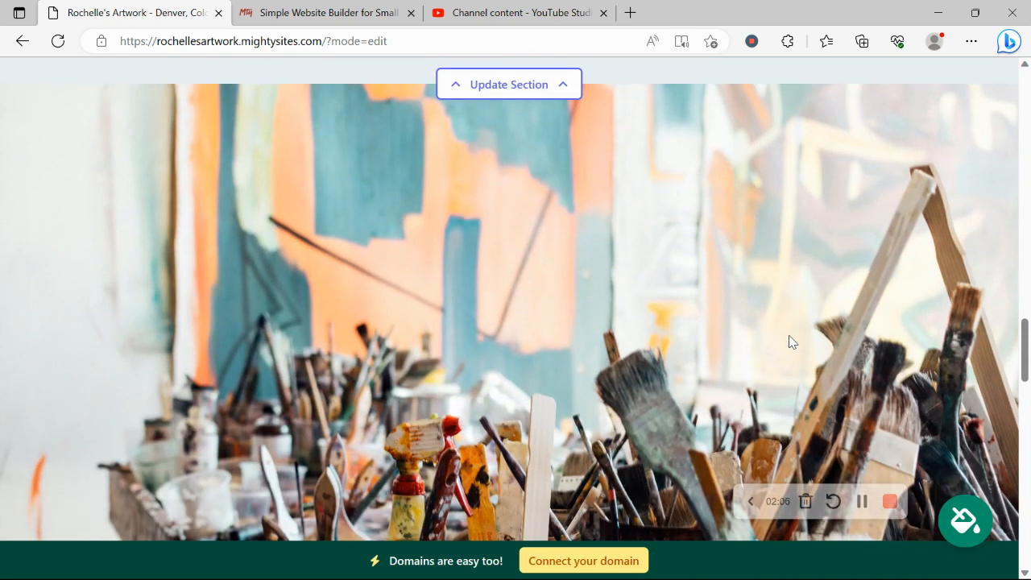
scroll(788, 341, down, 2)
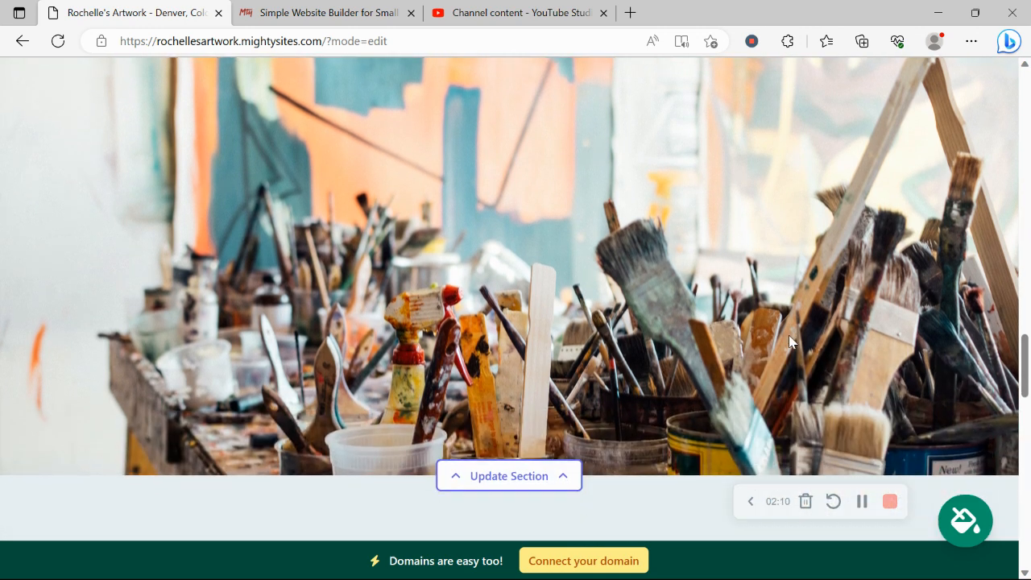
scroll(789, 342, down, 2)
scroll(791, 341, down, 3)
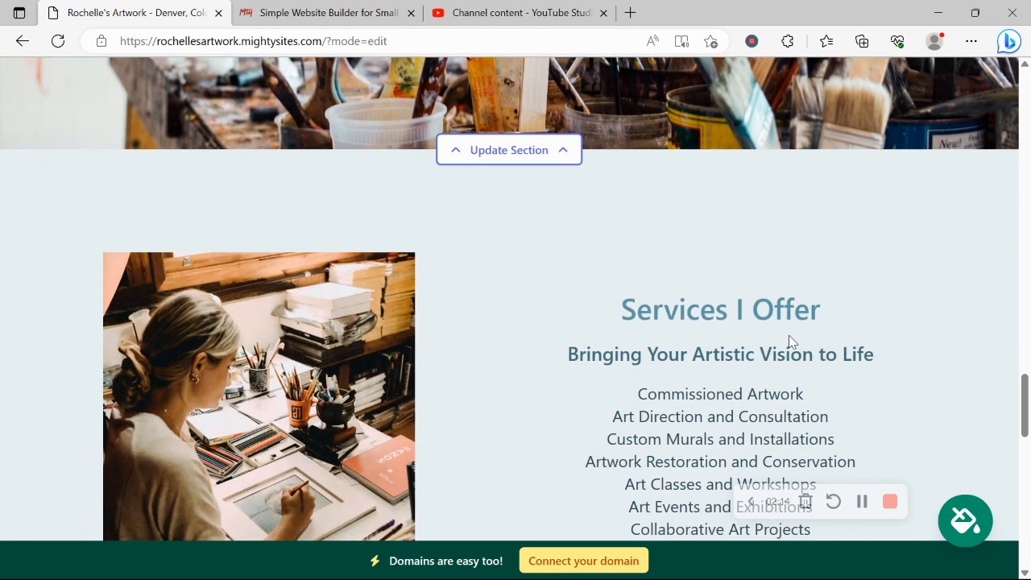
scroll(789, 341, down, 3)
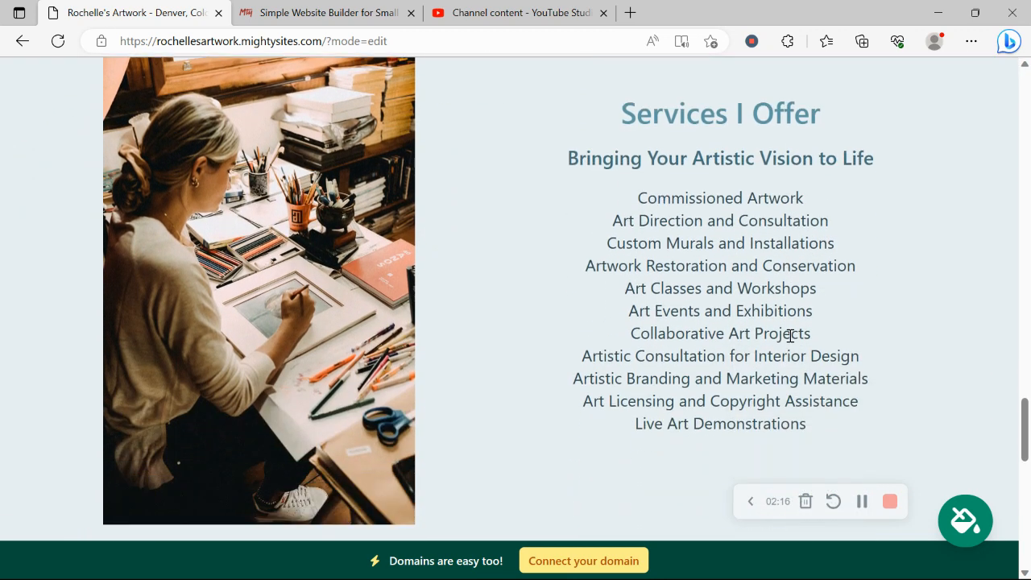
scroll(789, 338, down, 5)
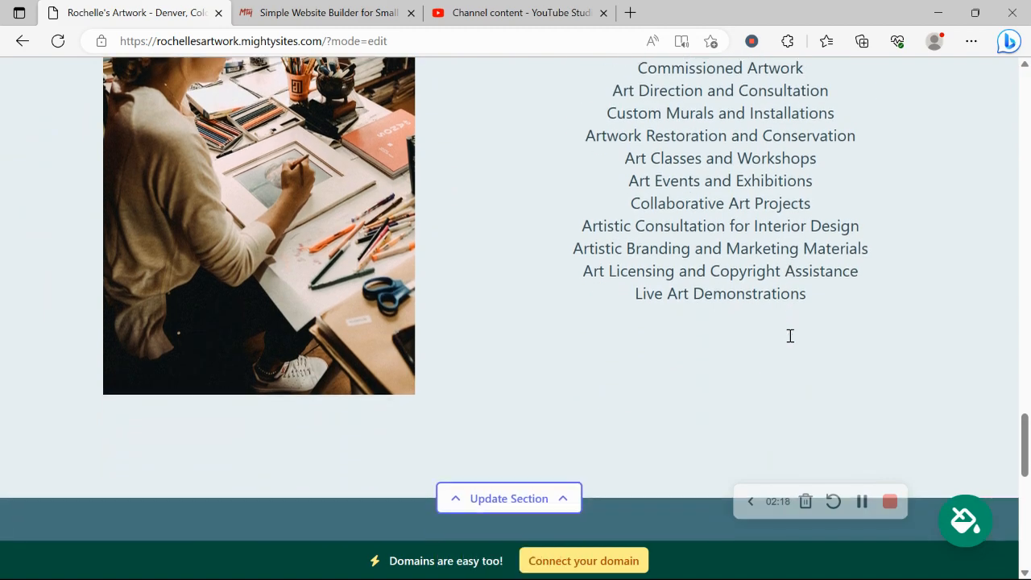
scroll(788, 335, down, 6)
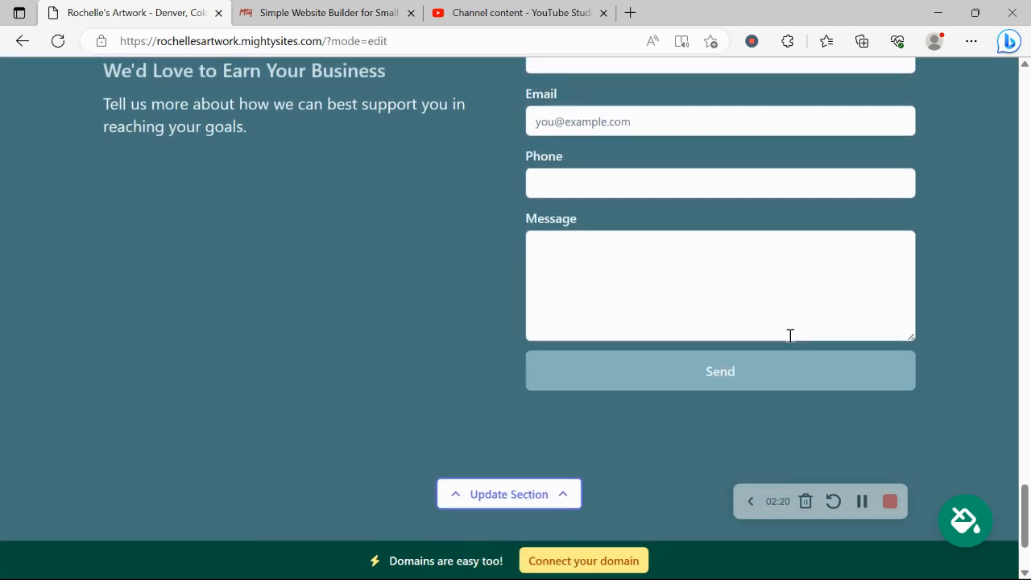
scroll(788, 335, up, 5)
scroll(789, 335, up, 15)
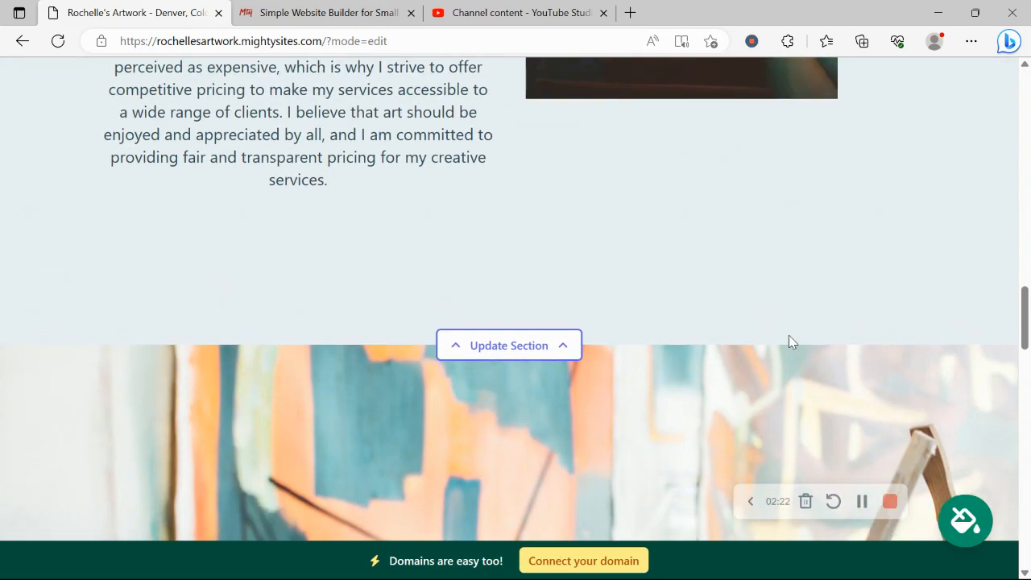
scroll(788, 338, up, 10)
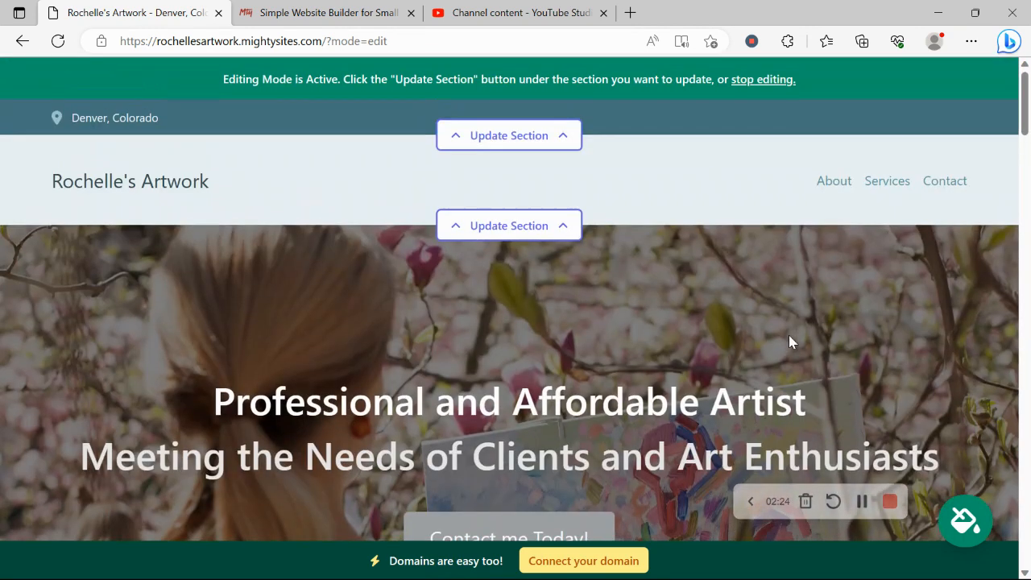
Enter the organization's e-mail address in the location form and show it on the site
click(518, 141)
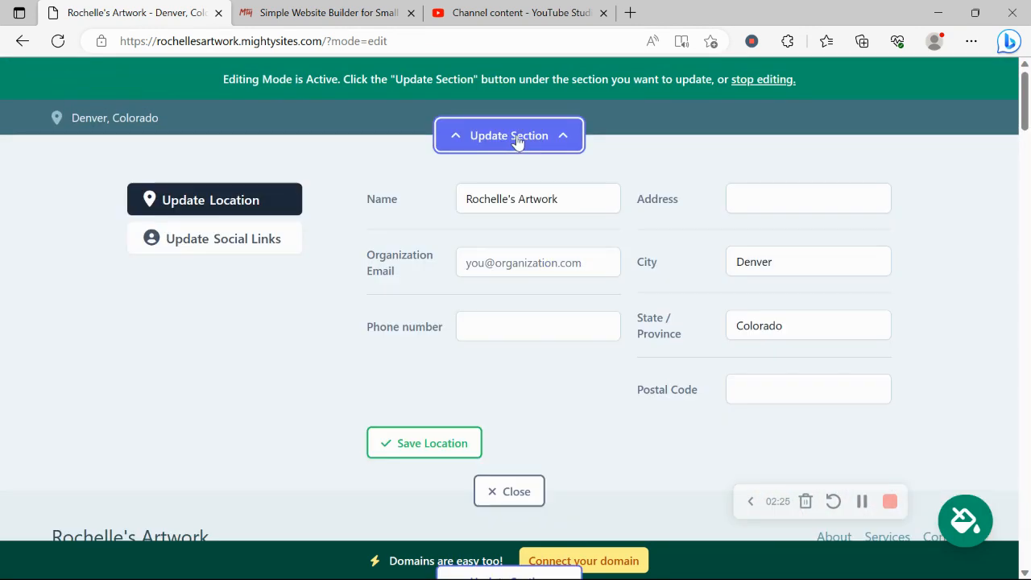
click(566, 260)
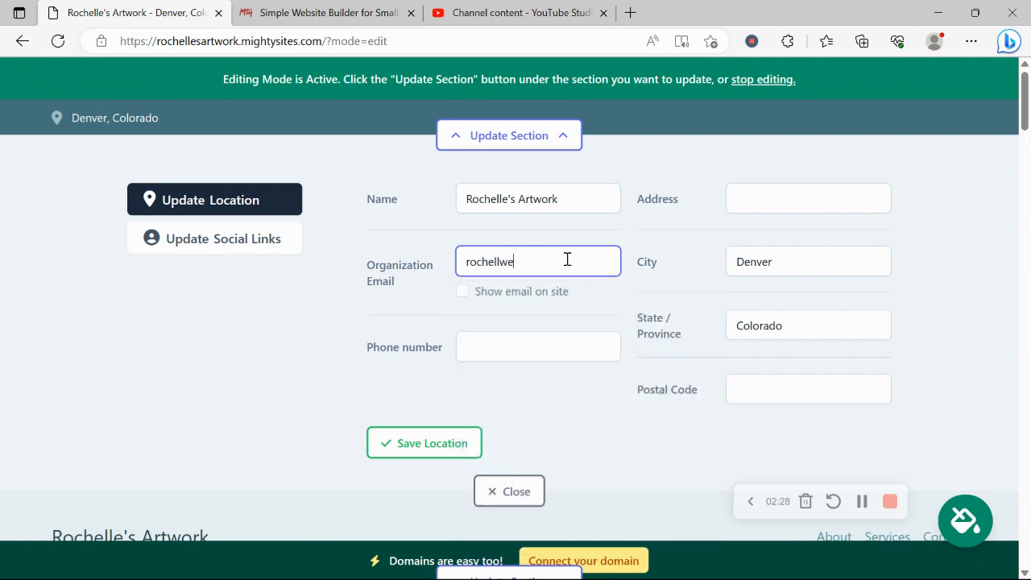
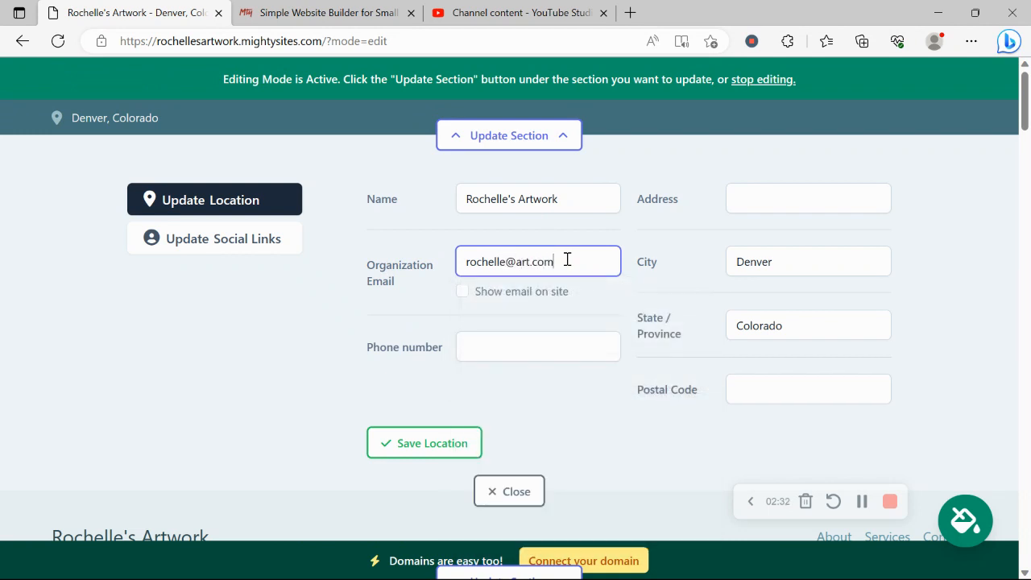
click(463, 292)
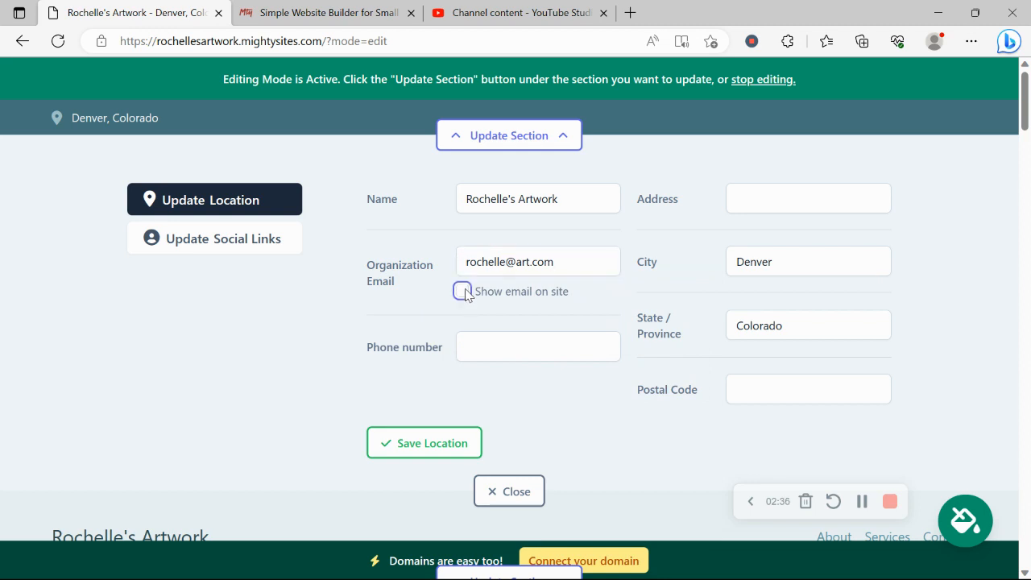
Add the phone number, autofill the street address and postal code, and save the location
click(578, 340)
text(456-909)
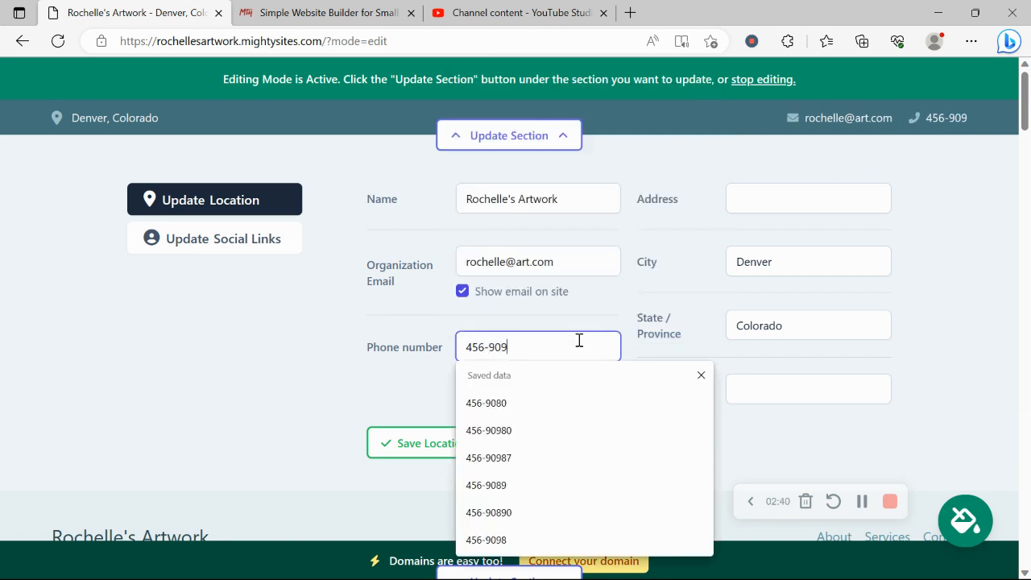
text(07)
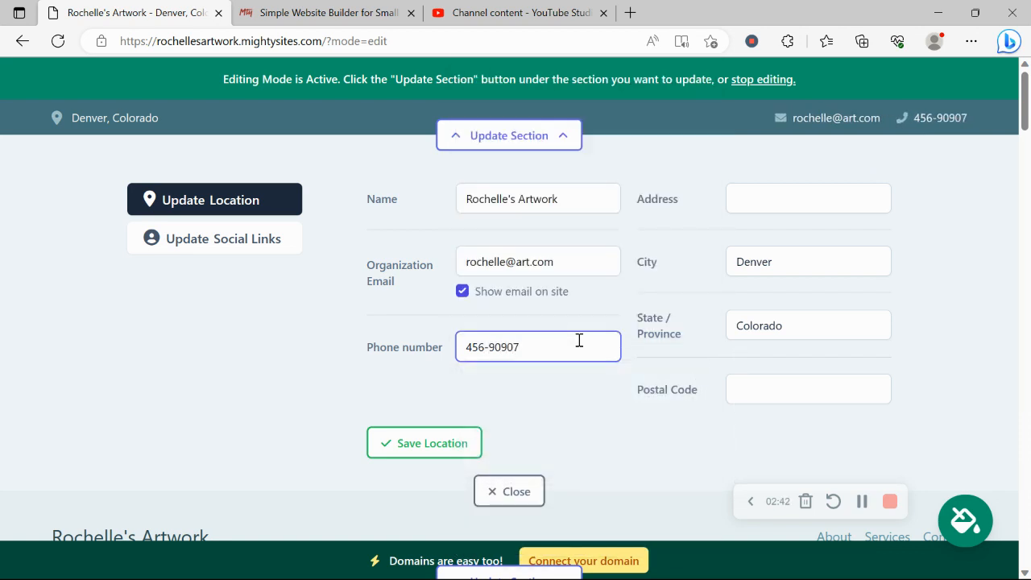
click(834, 199)
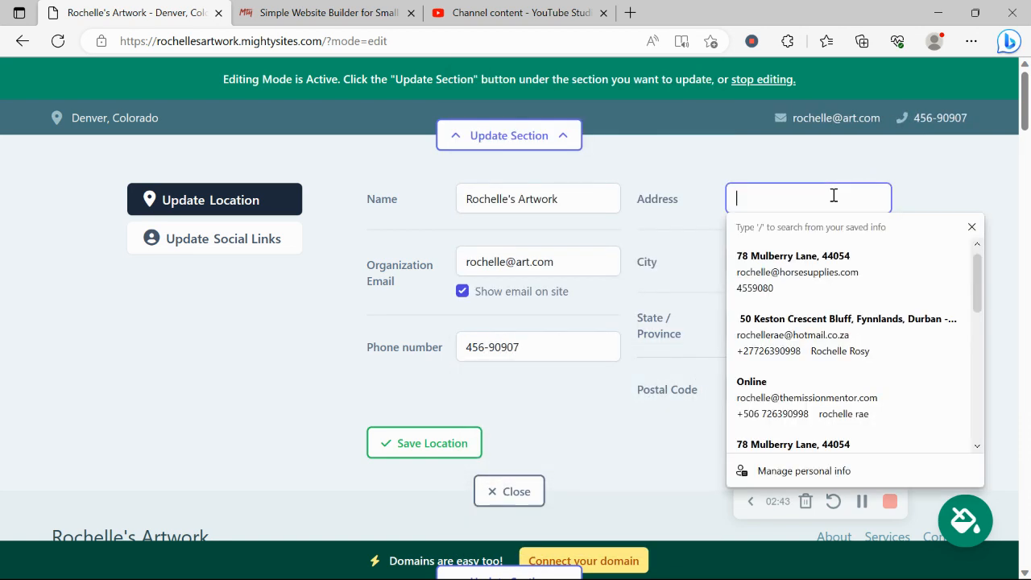
click(841, 272)
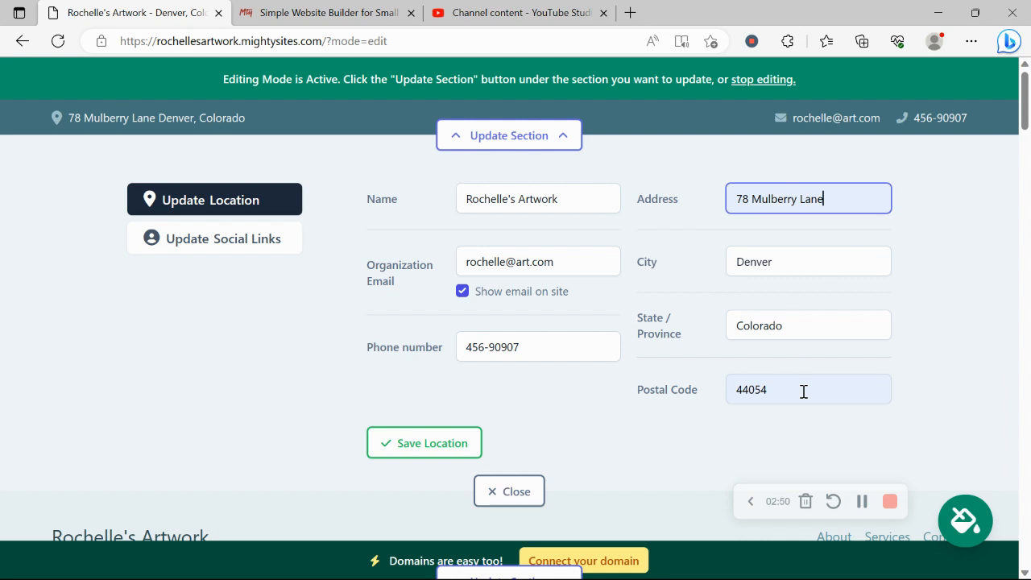
click(394, 445)
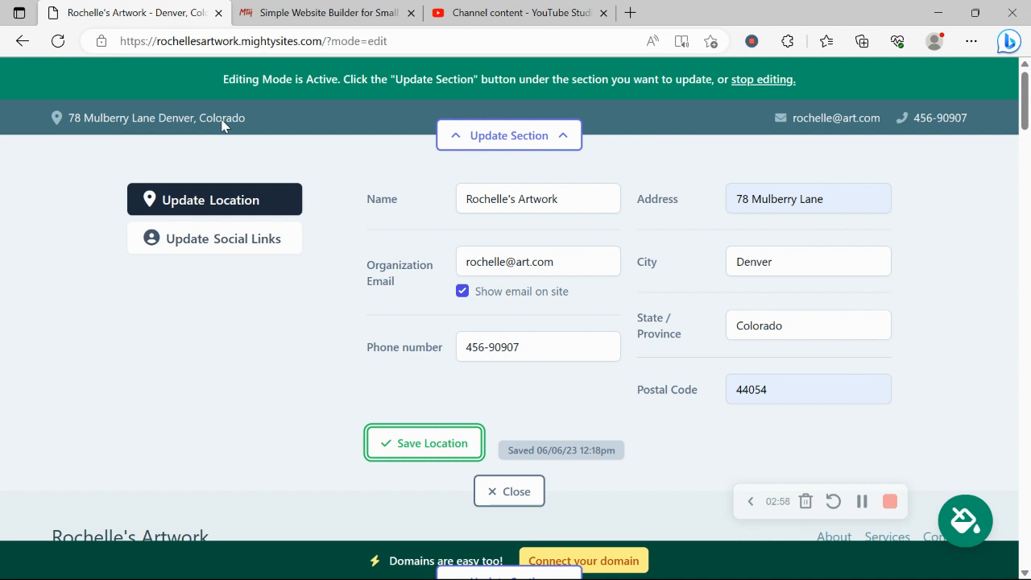
Add the Instagram link 'mightysites' and save the social links
click(250, 241)
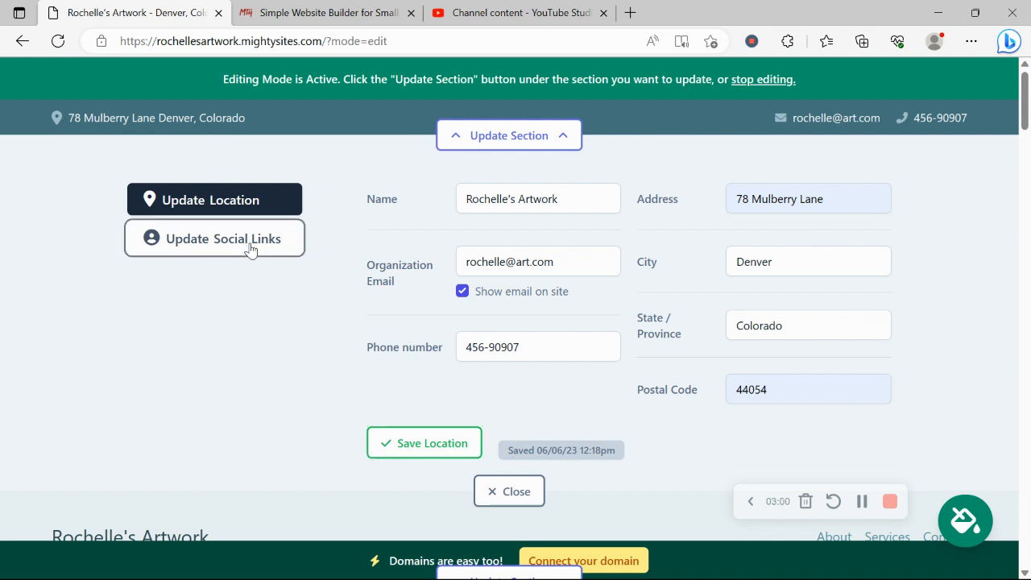
click(421, 214)
text(mightysites)
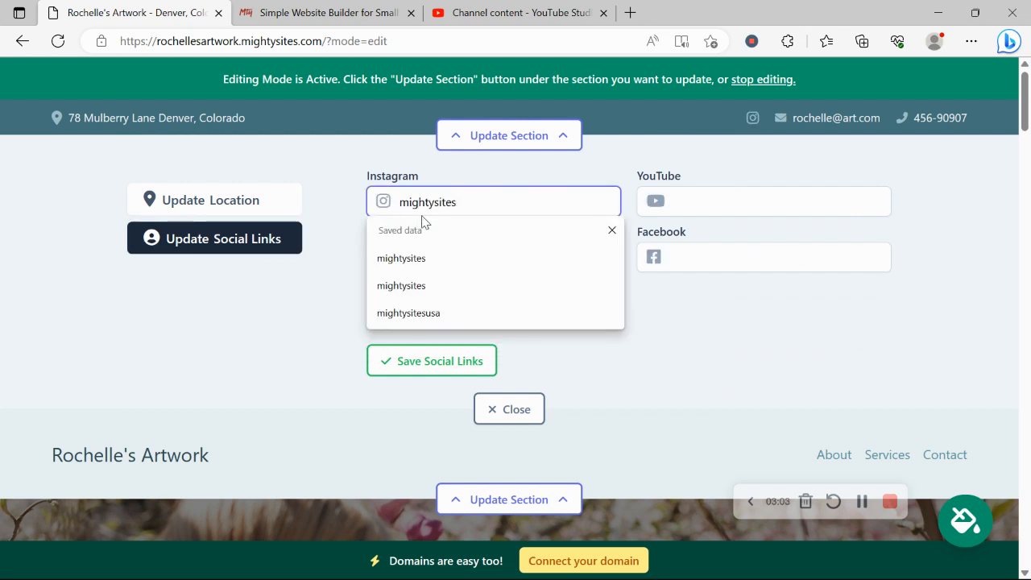
click(304, 299)
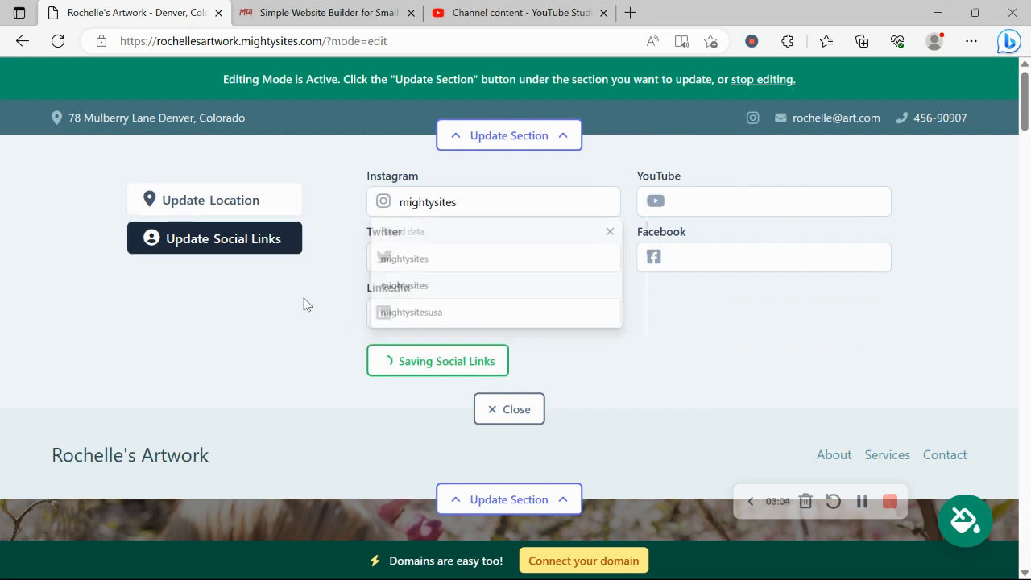
click(427, 363)
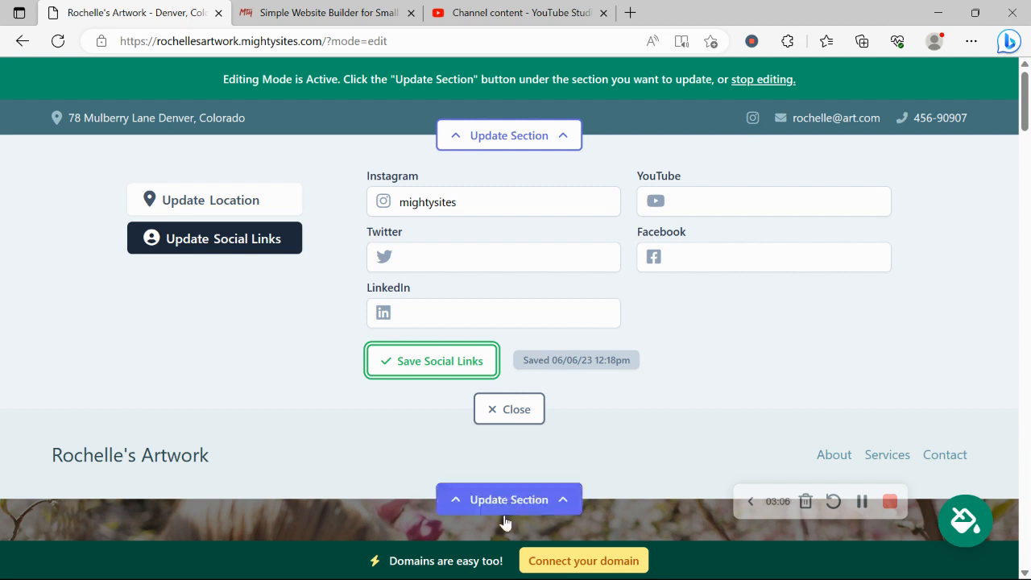
Upload the Mighty Sites logo file as the header logo, save it and close the logo editor
click(524, 410)
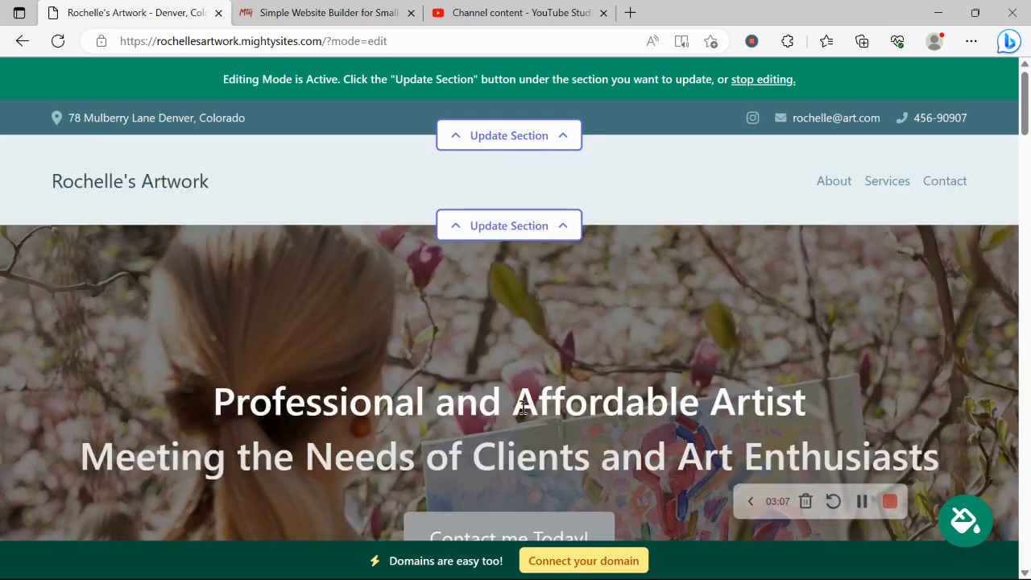
click(490, 225)
click(168, 329)
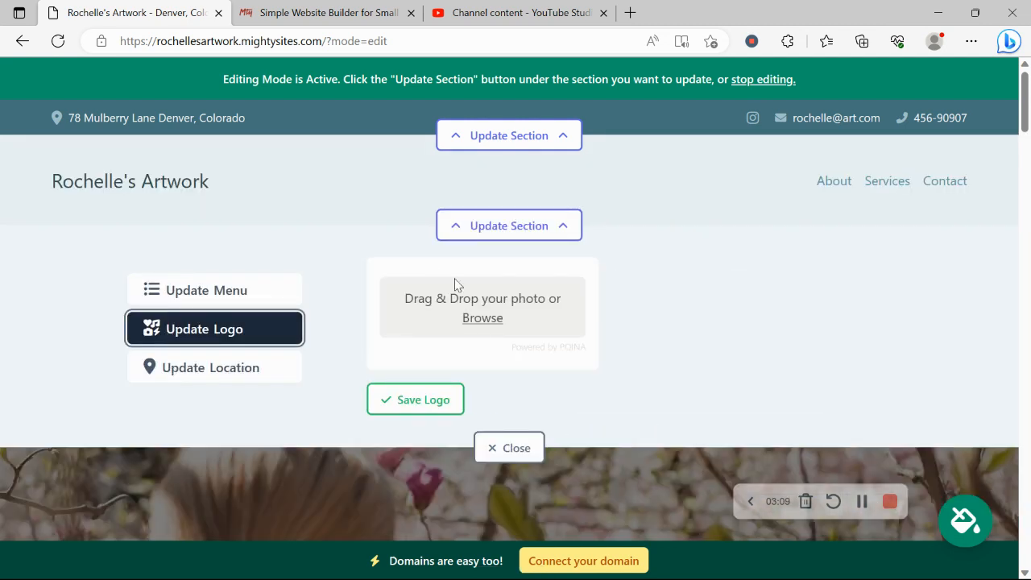
click(486, 324)
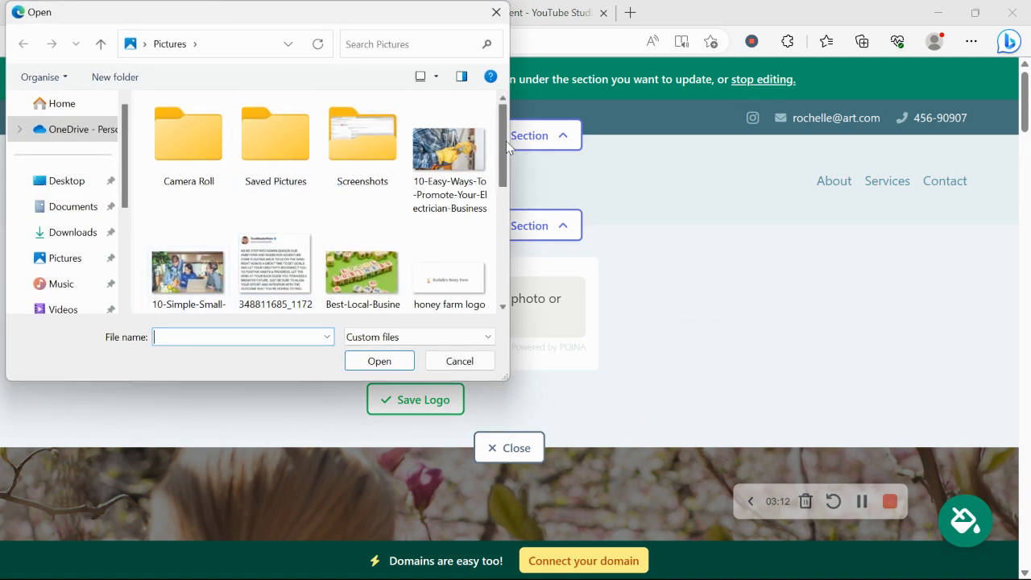
drag(504, 141, 506, 257)
click(290, 148)
double_click(289, 147)
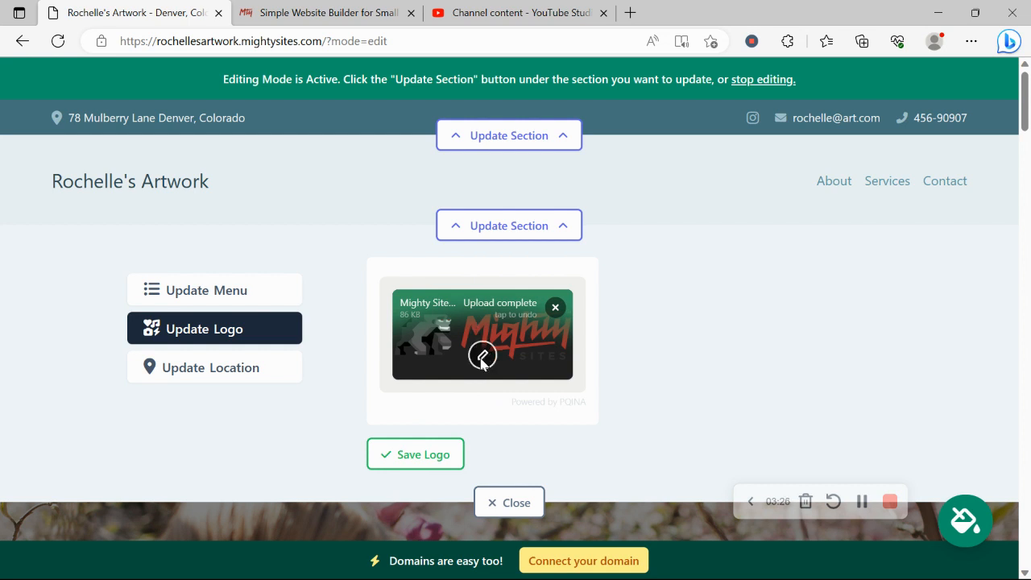
click(423, 456)
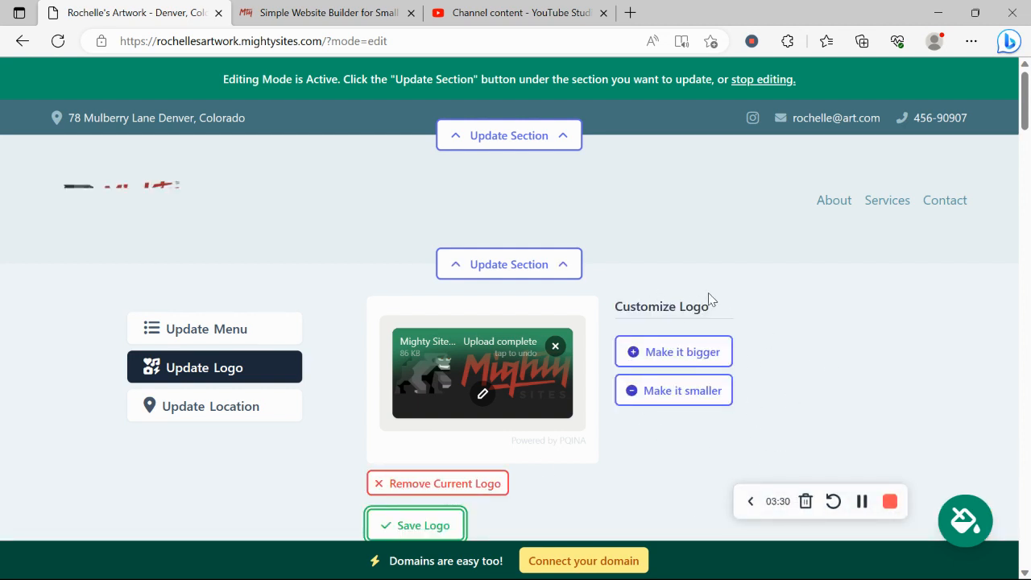
scroll(708, 297, down, 3)
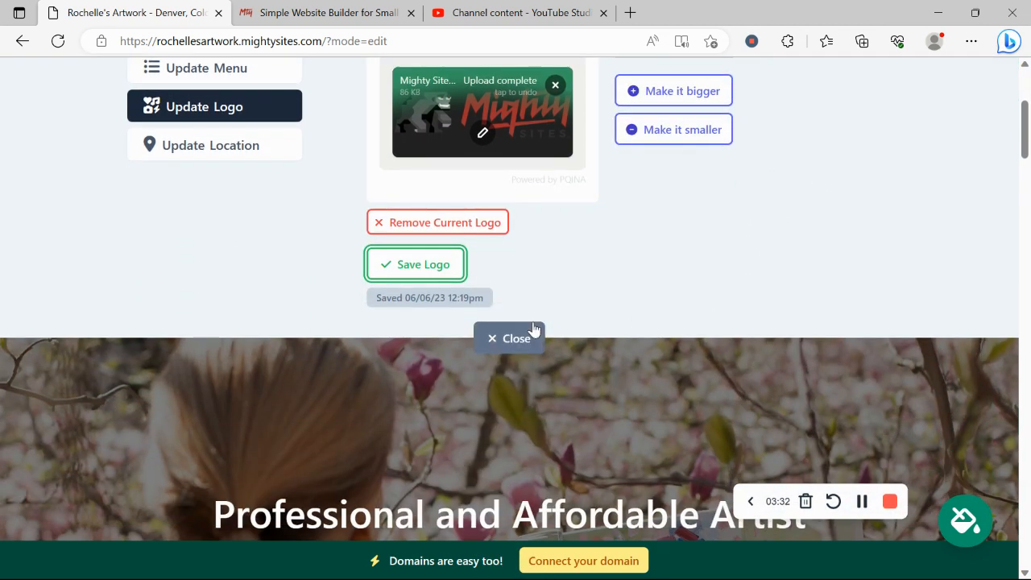
click(537, 329)
scroll(315, 206, down, 3)
Pick the mint-green swatch from the last page of colour themes, after previewing pink, and save it
scroll(321, 209, down, 2)
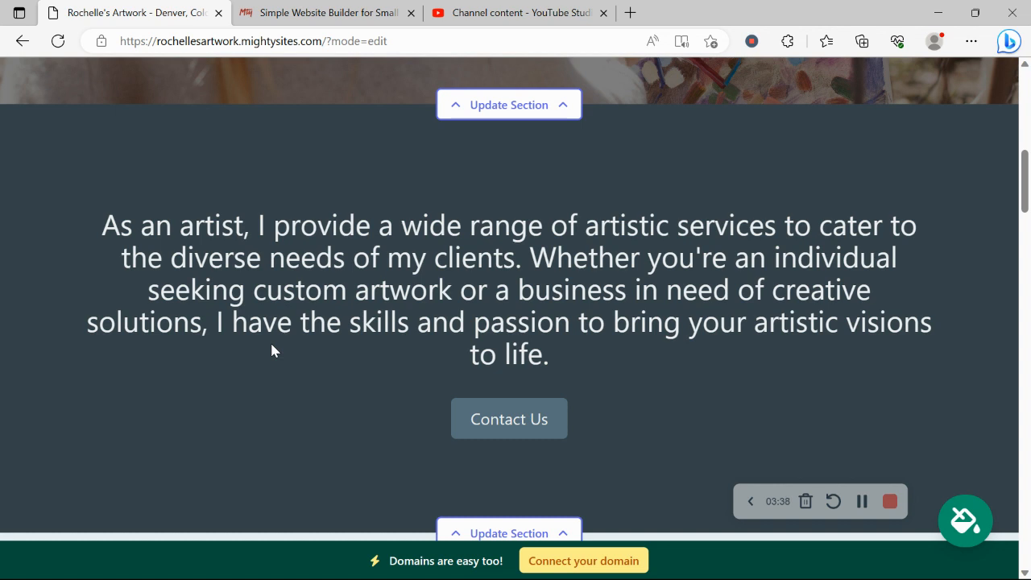
click(964, 520)
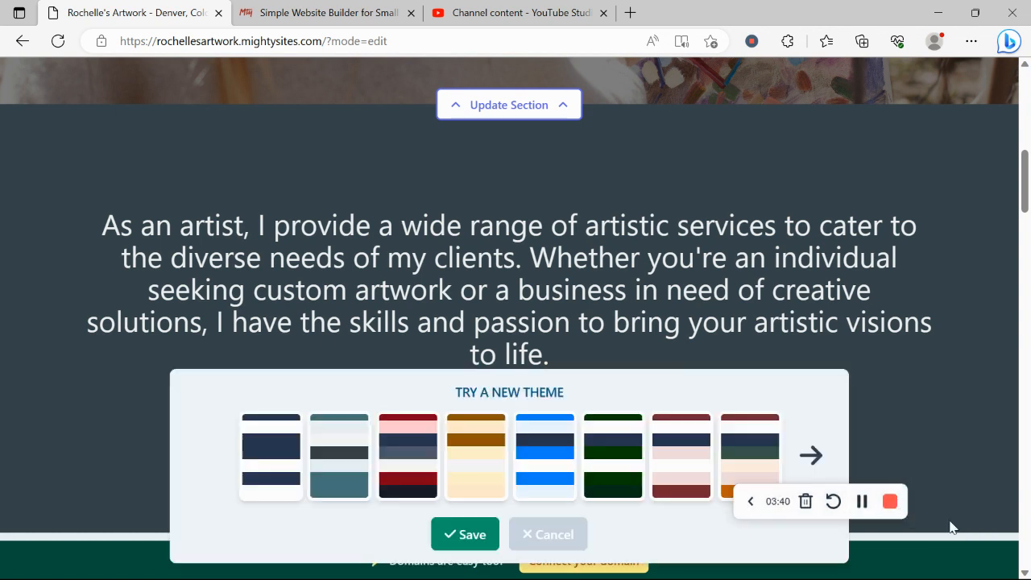
click(811, 454)
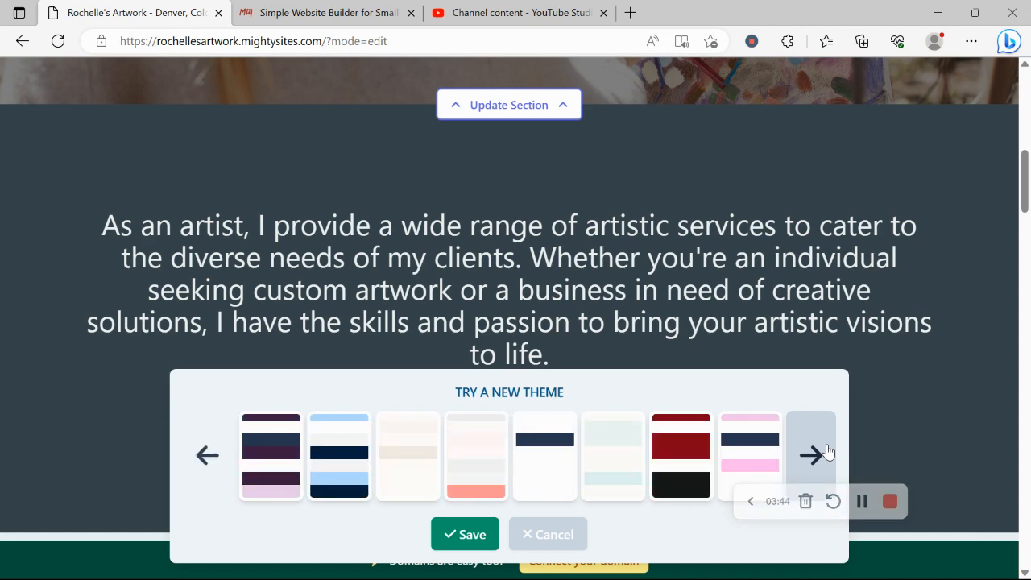
click(827, 451)
click(826, 451)
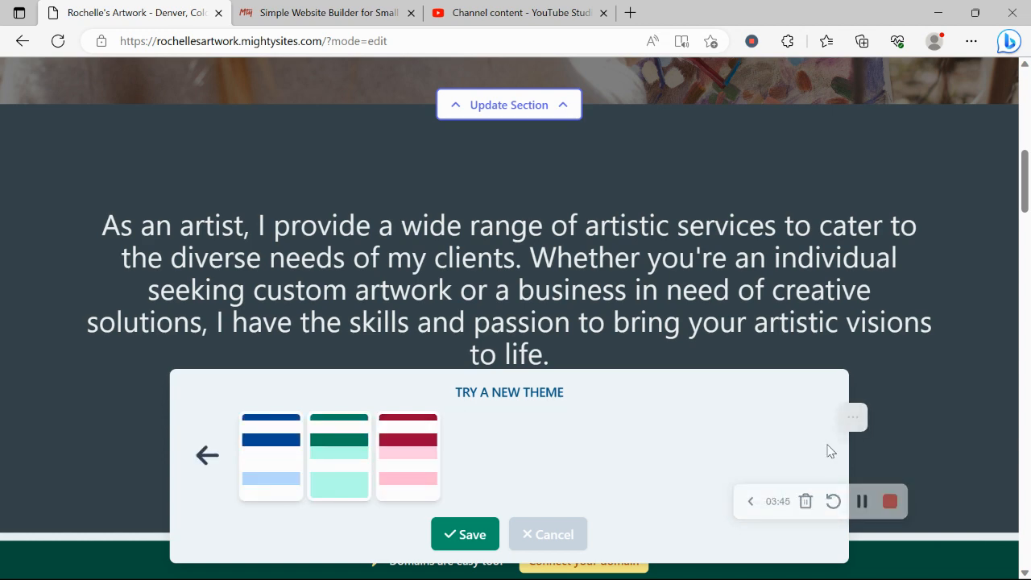
click(336, 449)
click(435, 495)
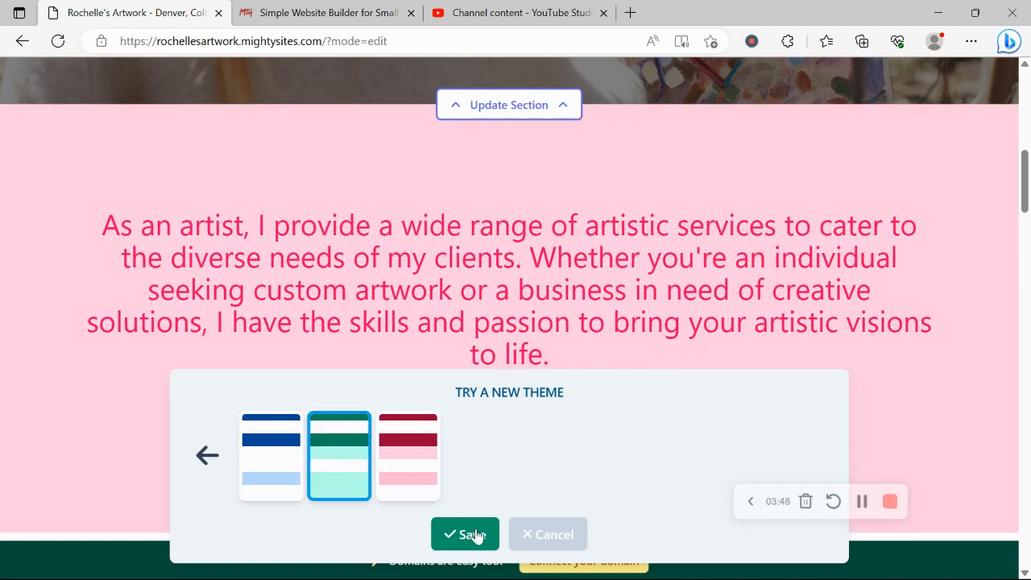
click(330, 475)
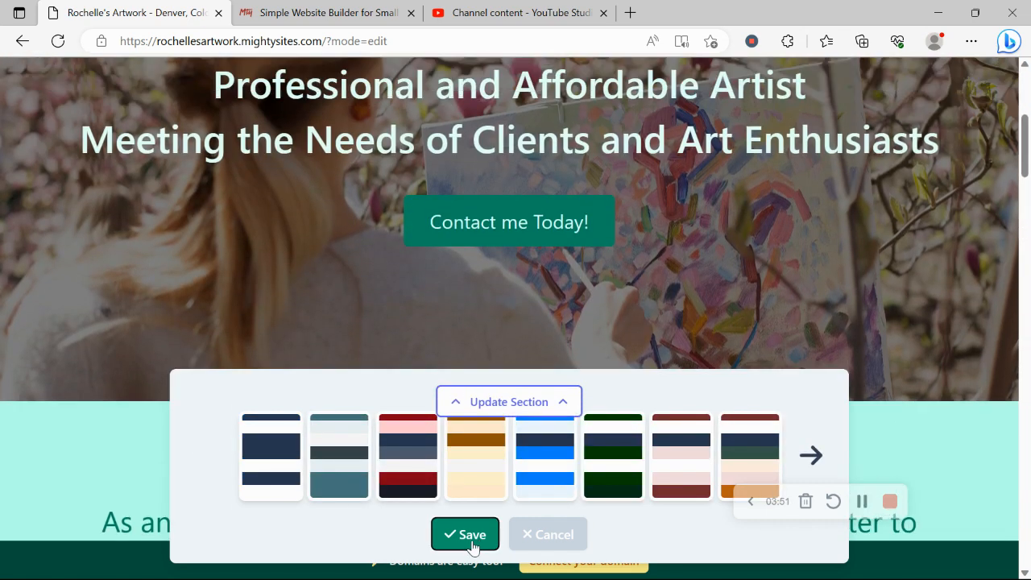
click(472, 546)
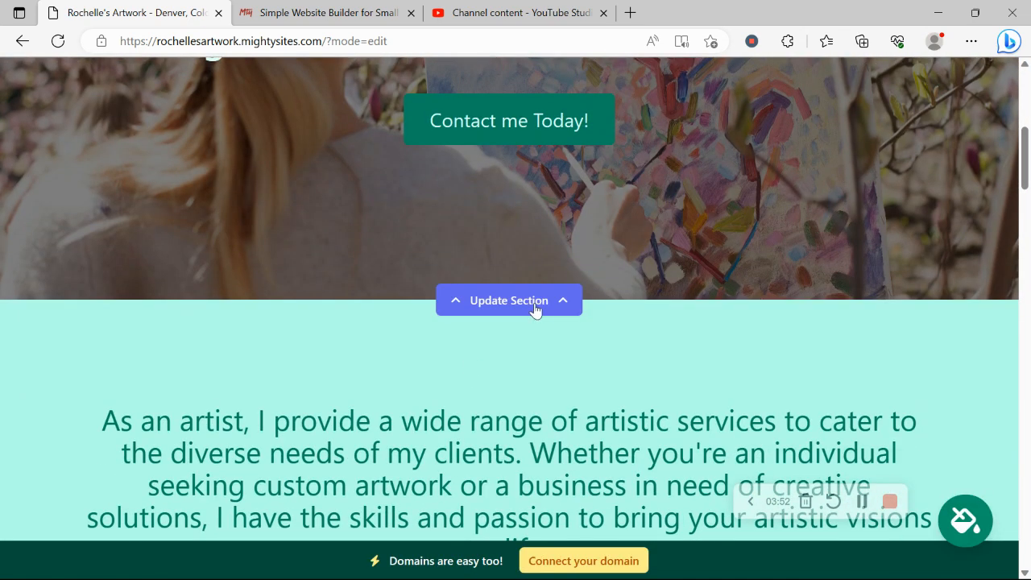
Open the hero section's image options and browse the stock photo library
click(534, 309)
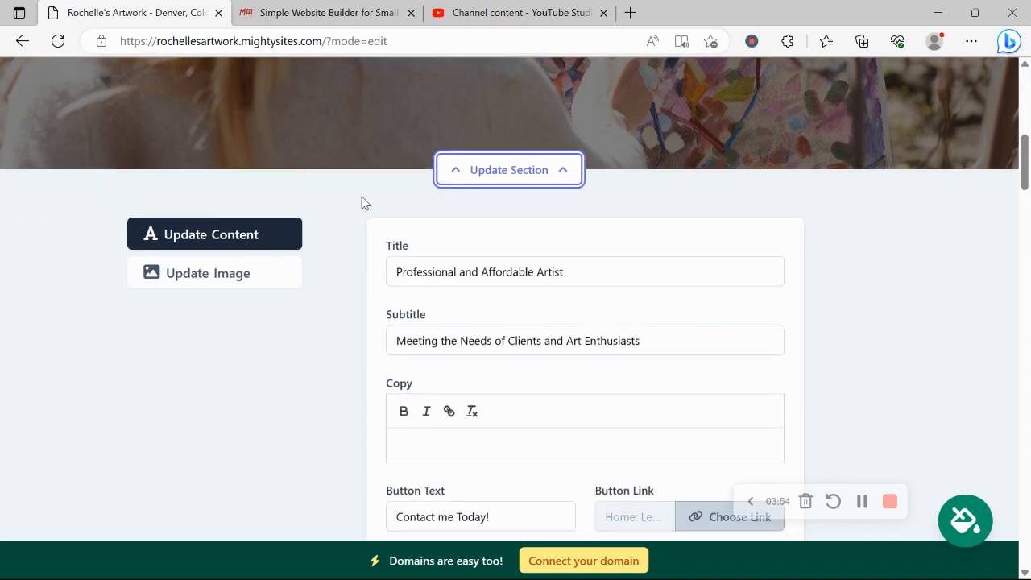
click(258, 267)
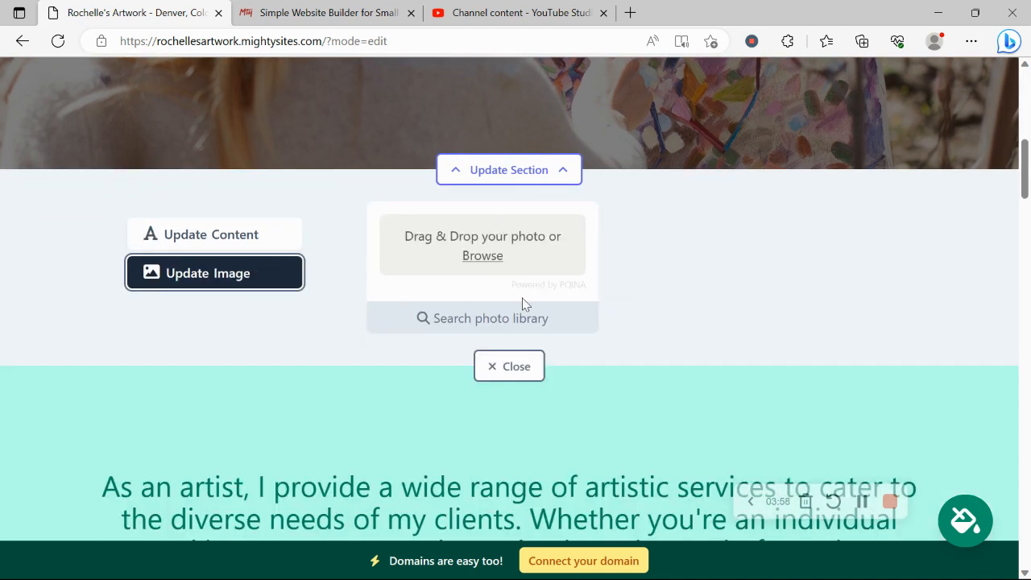
click(508, 317)
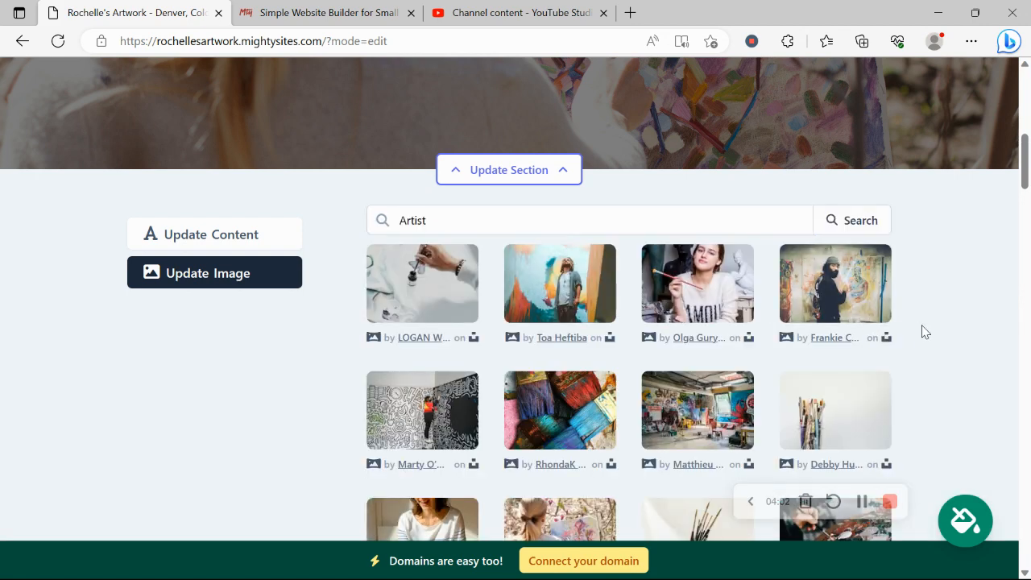
scroll(923, 328, down, 1)
scroll(922, 329, down, 1)
scroll(922, 329, up, 2)
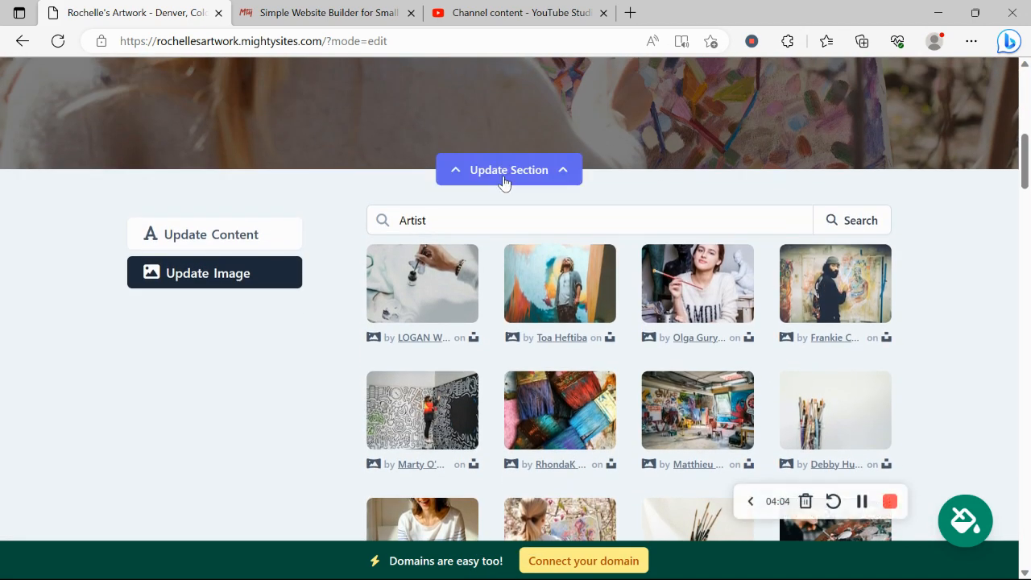
Return to the hero text content and select both heading lines
click(223, 239)
scroll(403, 185, up, 4)
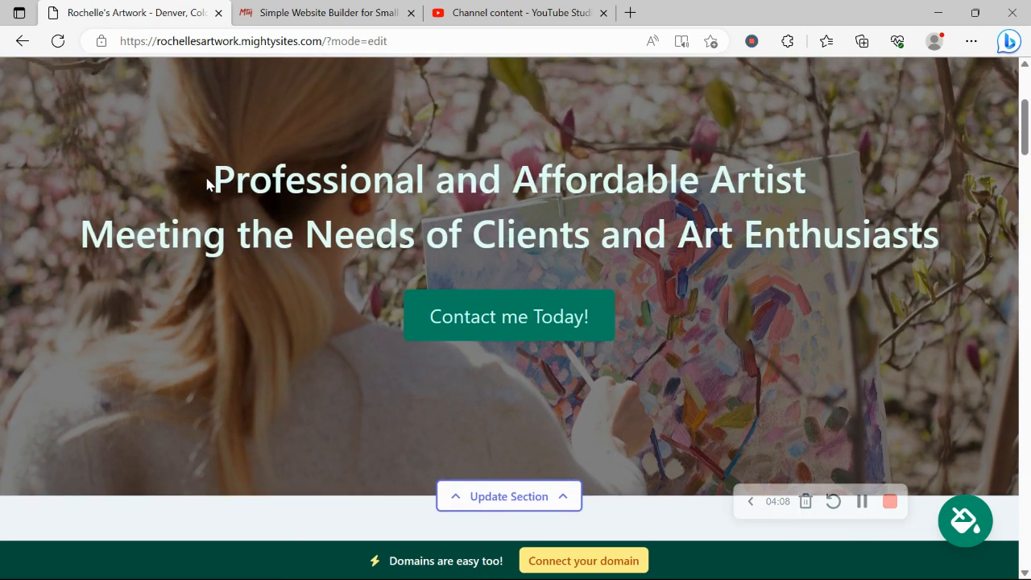
drag(206, 184, 1016, 242)
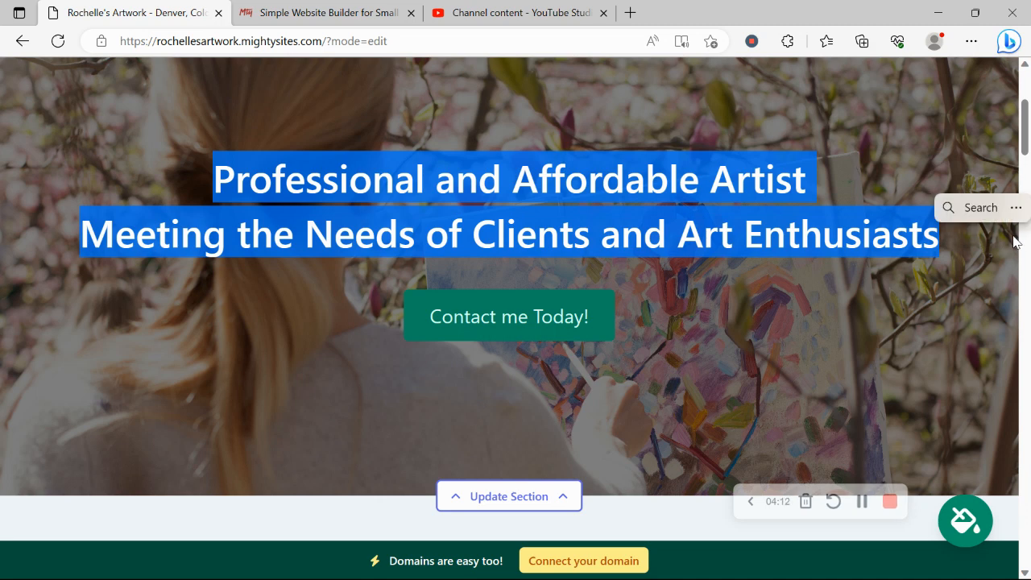
Review the hero button's link actions, keep it on the home page Lead Form, and close the editor
click(459, 256)
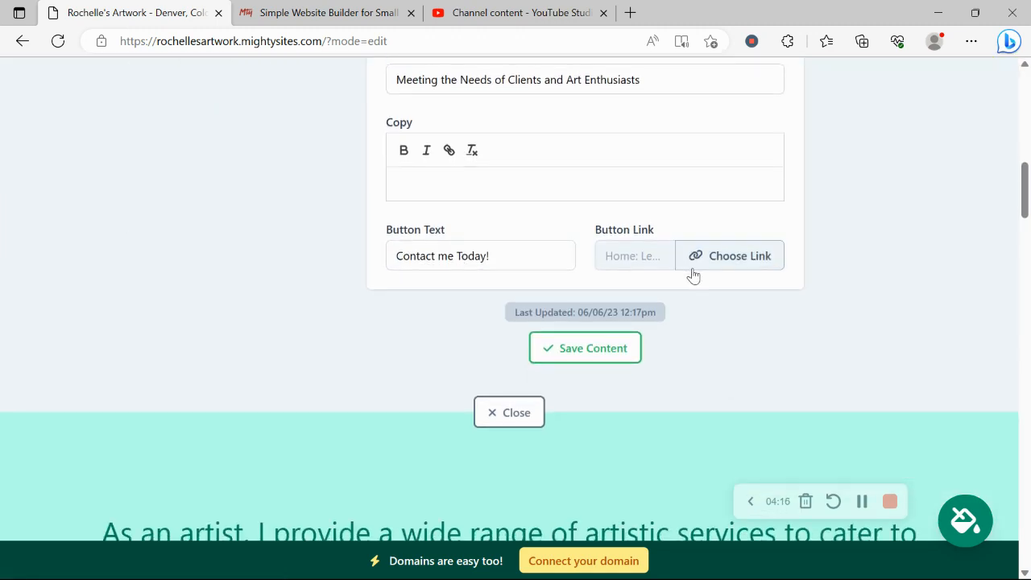
click(720, 278)
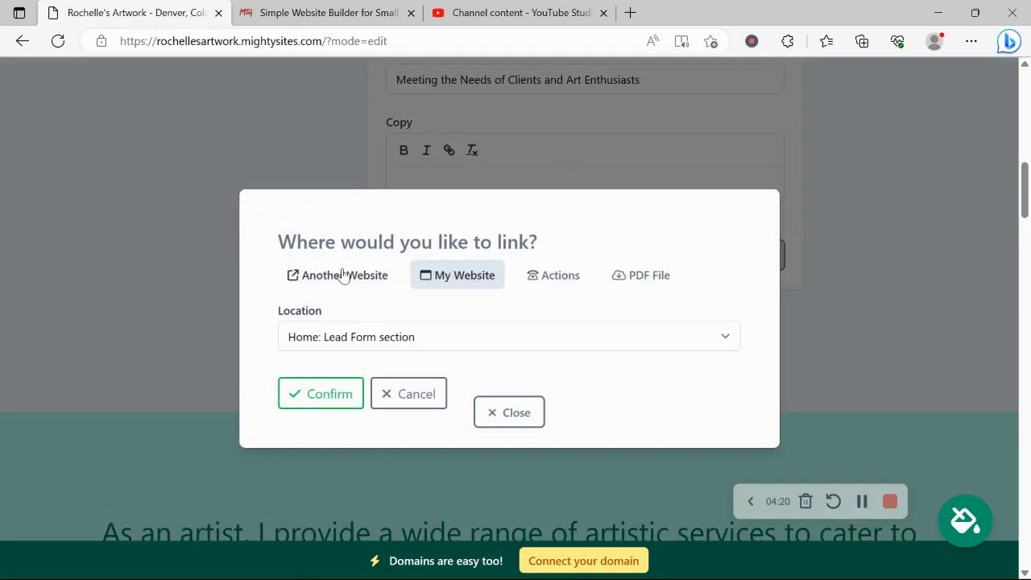
click(577, 276)
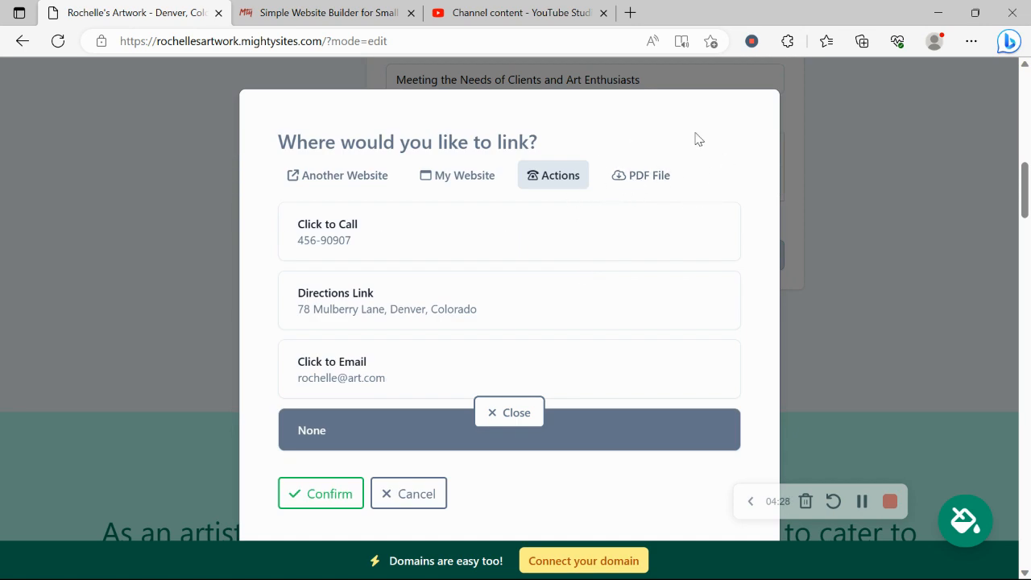
click(422, 504)
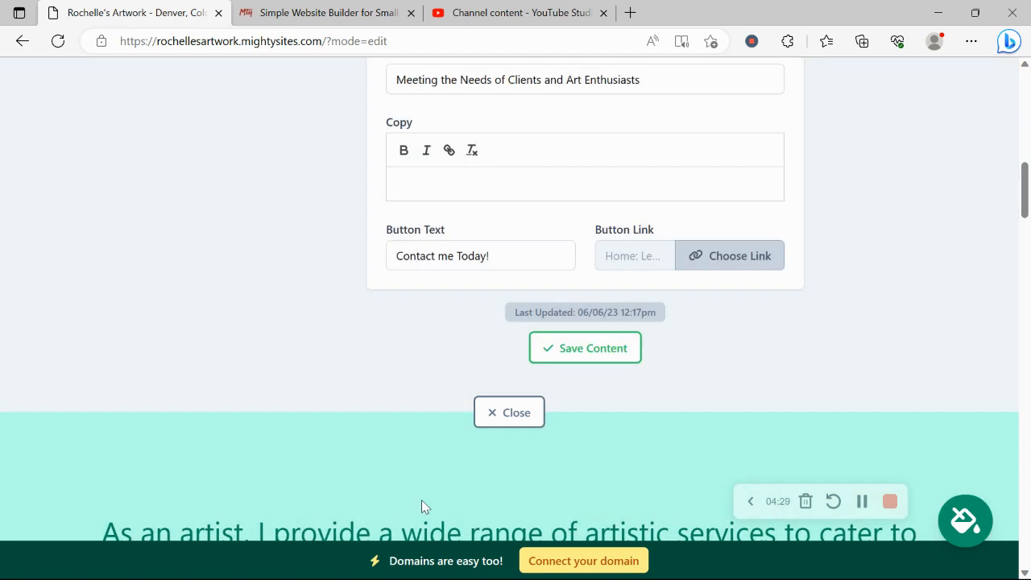
click(527, 413)
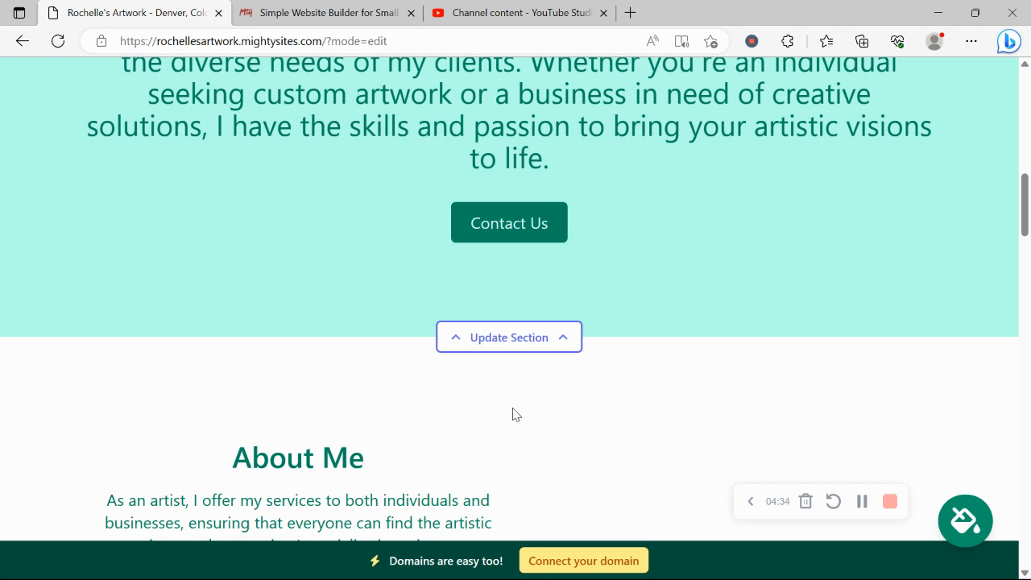
scroll(516, 414, up, 2)
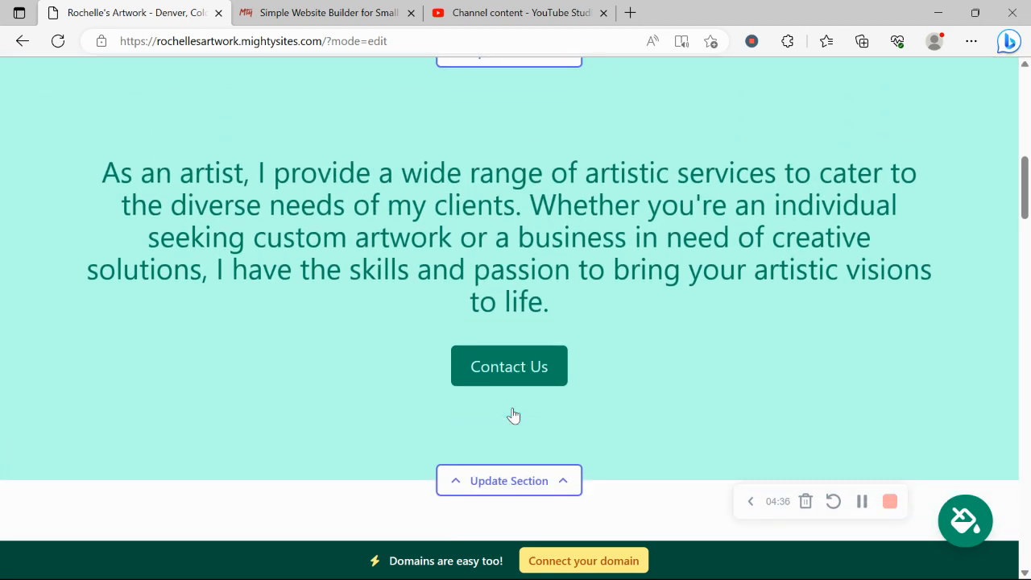
scroll(515, 414, down, 4)
scroll(515, 414, down, 10)
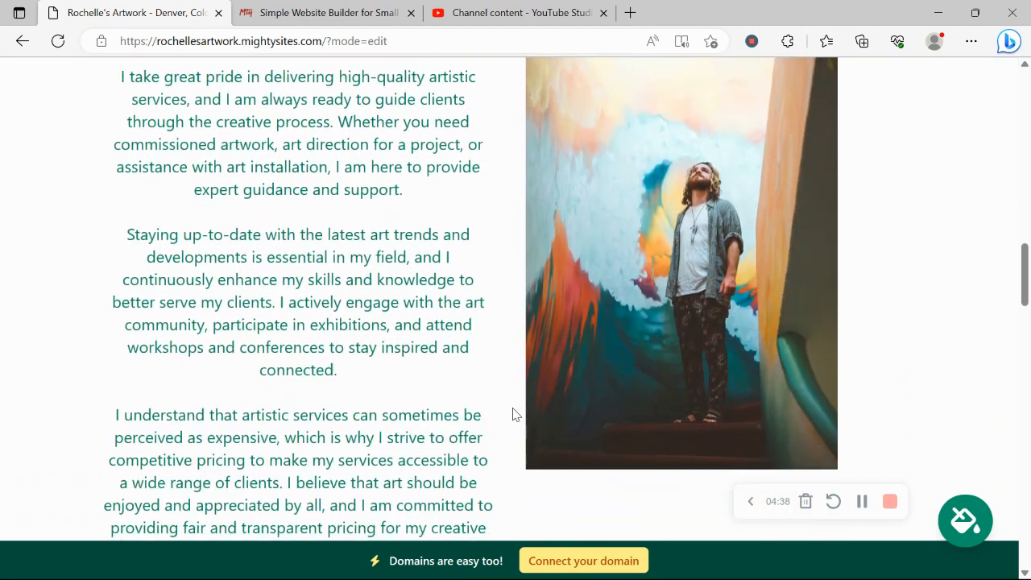
scroll(515, 414, down, 10)
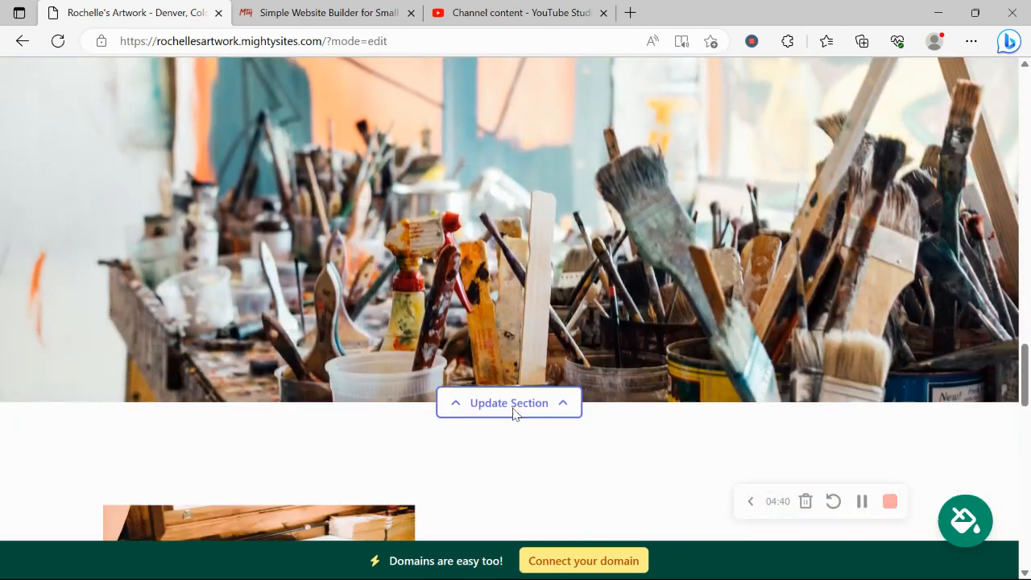
scroll(516, 414, down, 9)
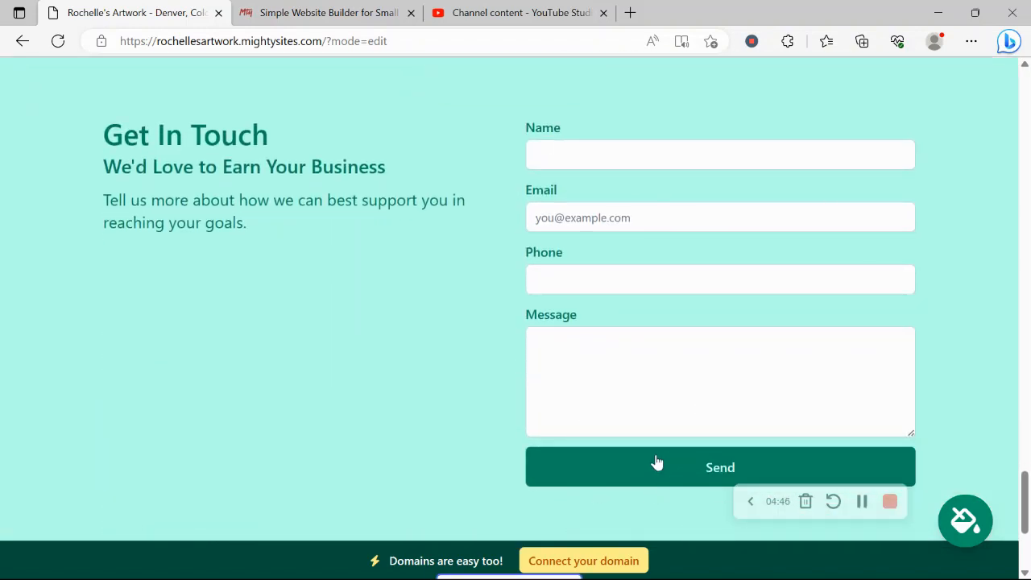
scroll(656, 461, down, 2)
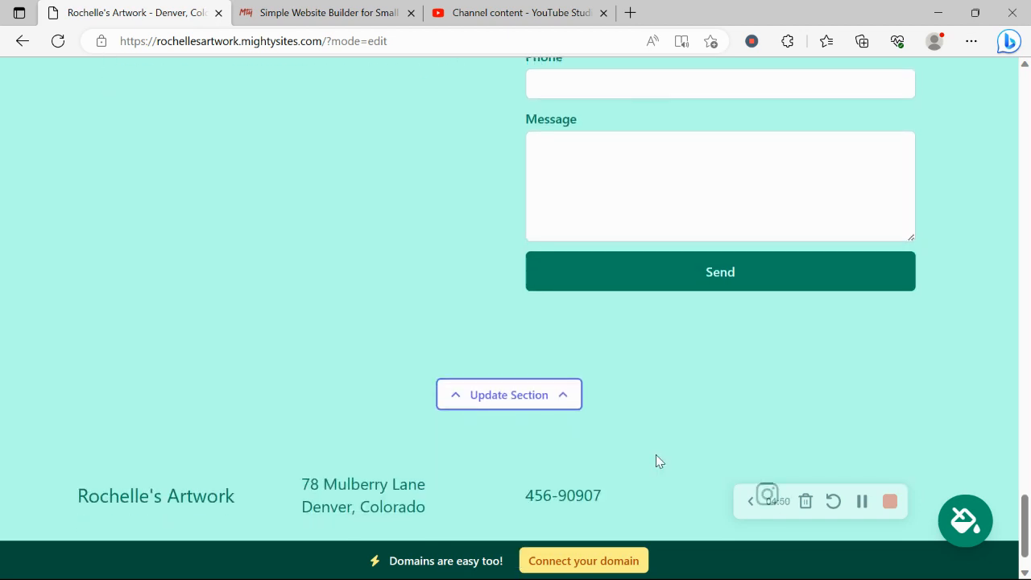
scroll(598, 355, up, 2)
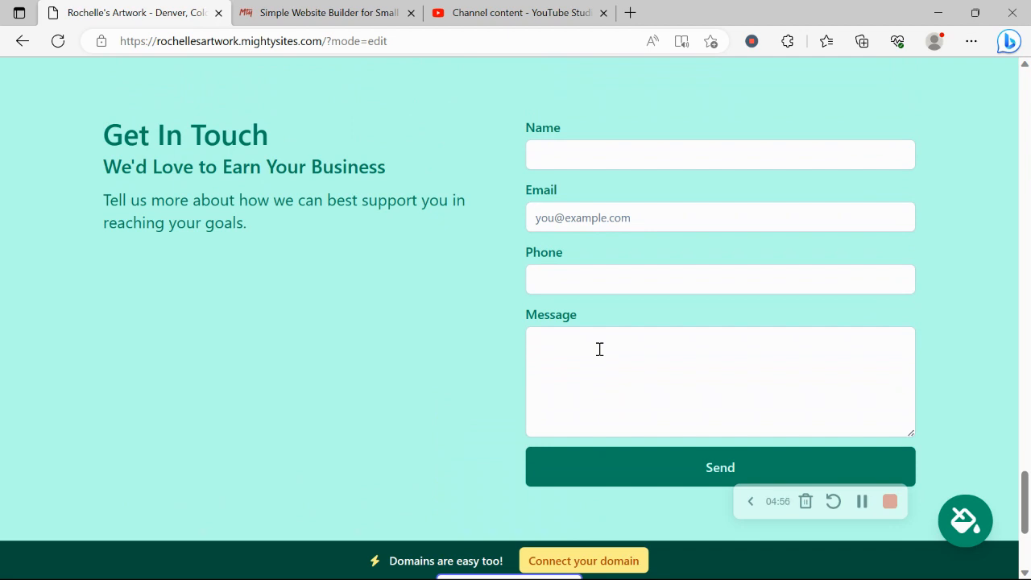
scroll(599, 349, up, 5)
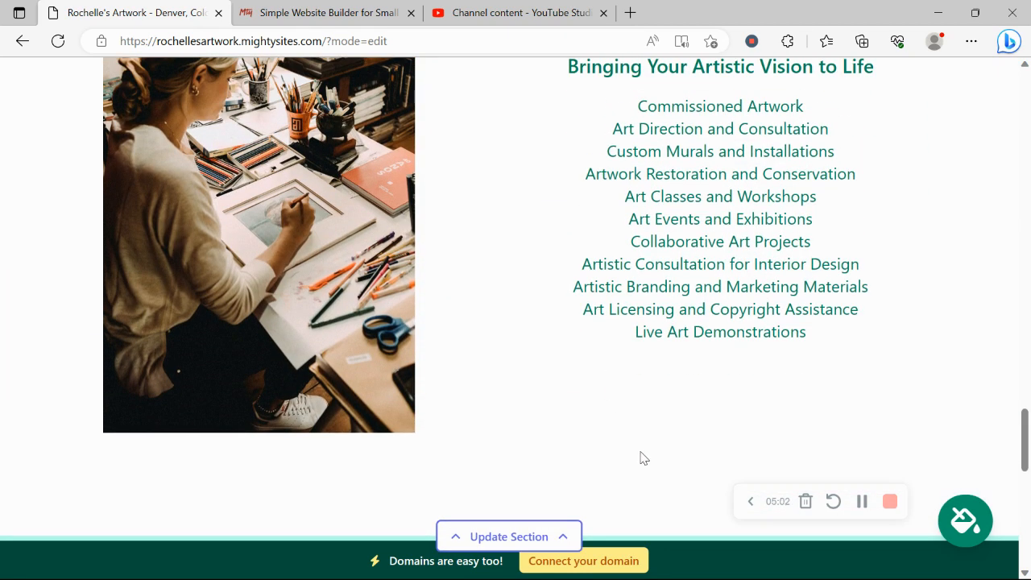
Go through the Connect your domain page back to the artwork site's dashboard
click(636, 559)
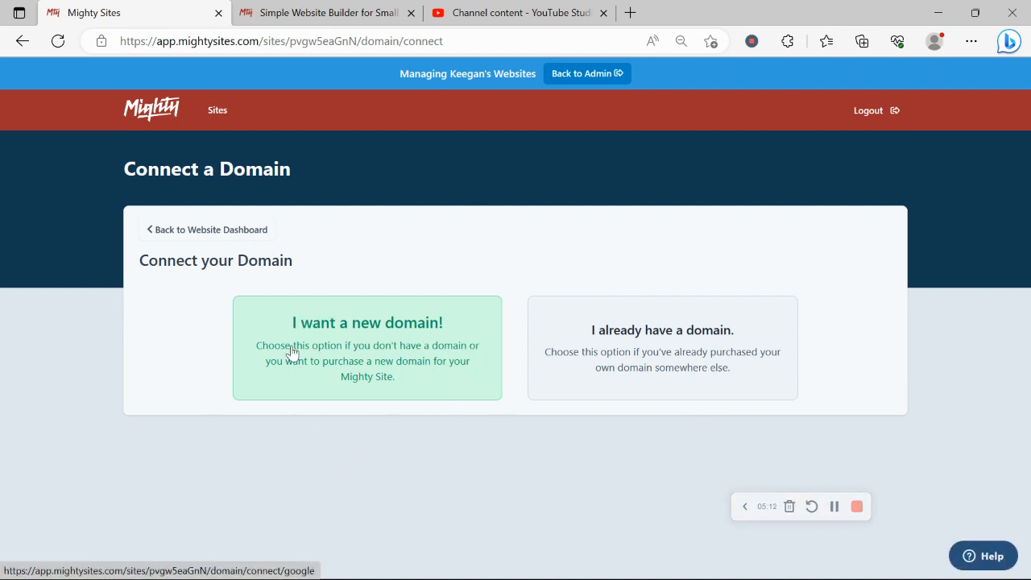
click(249, 233)
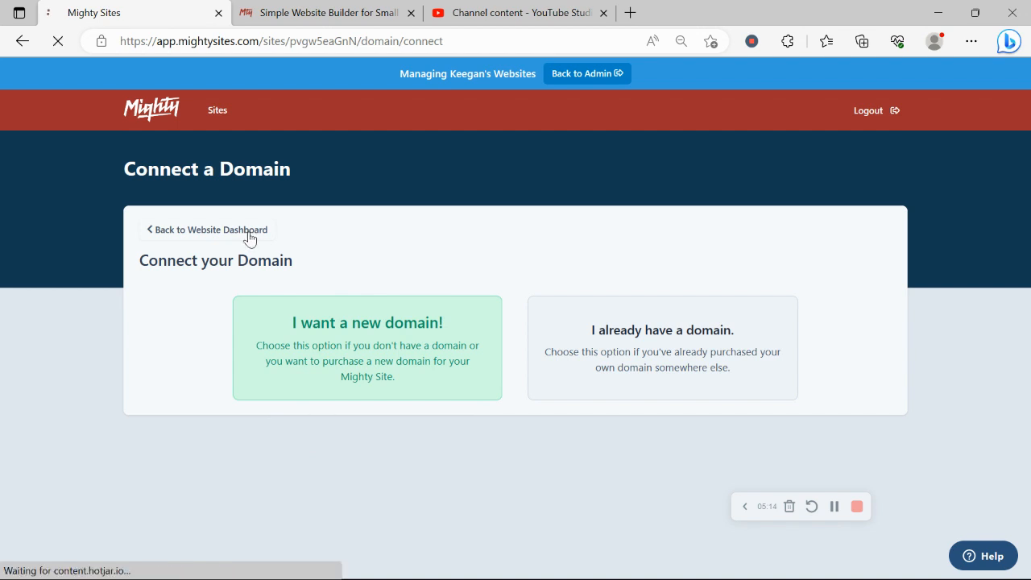
scroll(250, 239, down, 3)
scroll(249, 238, up, 3)
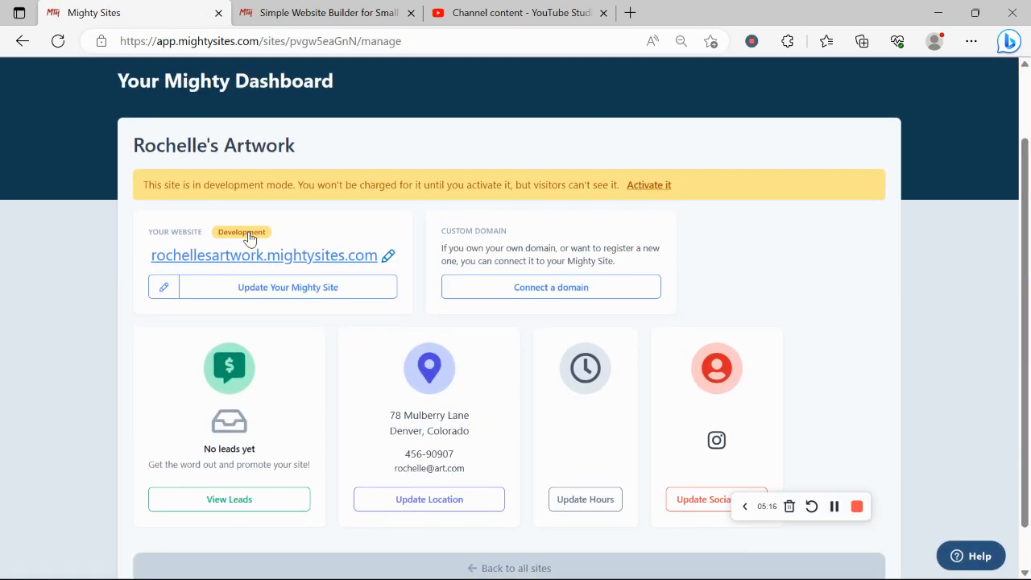
scroll(250, 239, down, 3)
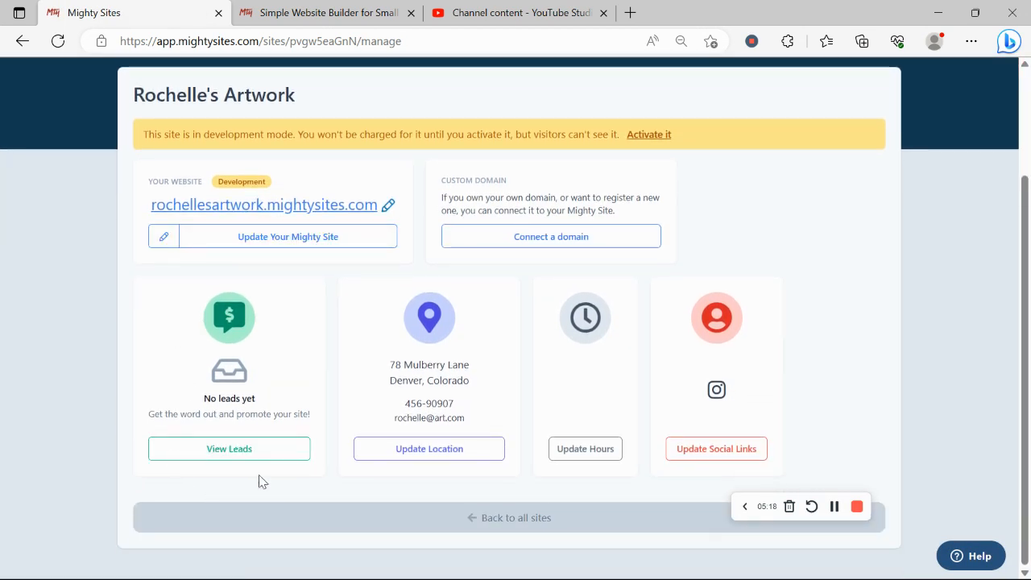
Open rochellesartwork.mightysites.com in a new tab and scroll through the live site
click(354, 208)
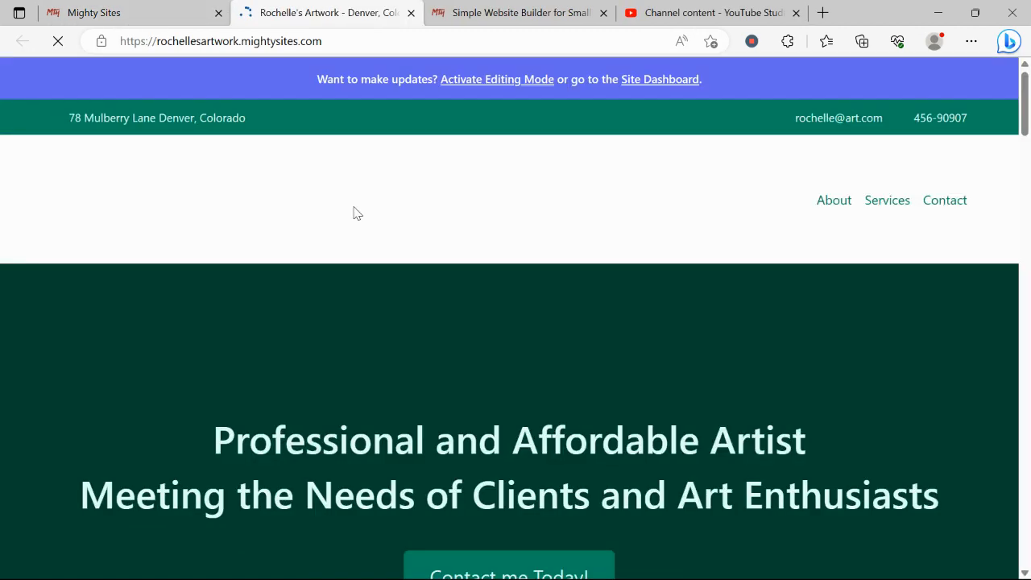
scroll(354, 213, down, 1)
scroll(354, 213, down, 5)
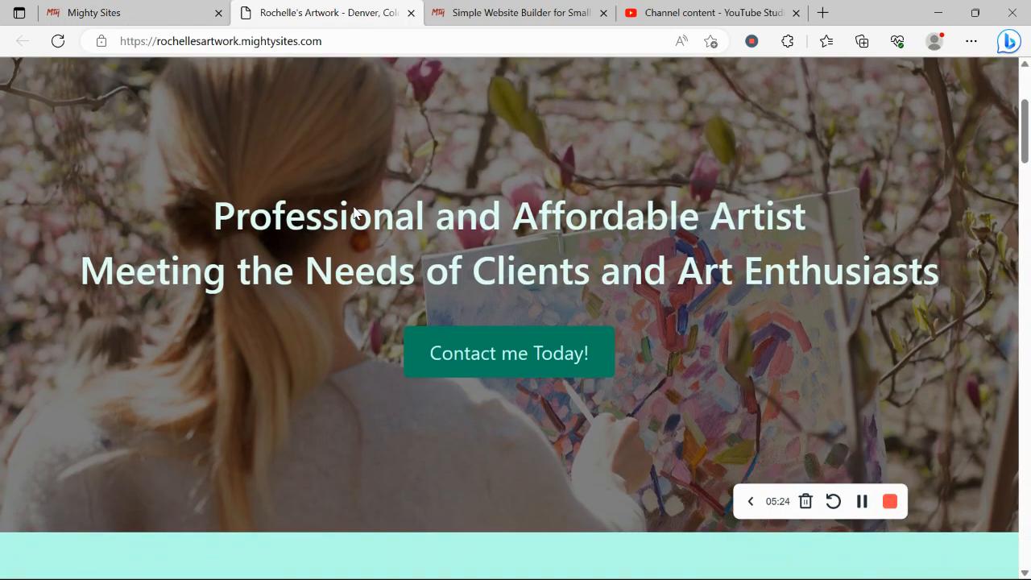
scroll(354, 213, down, 2)
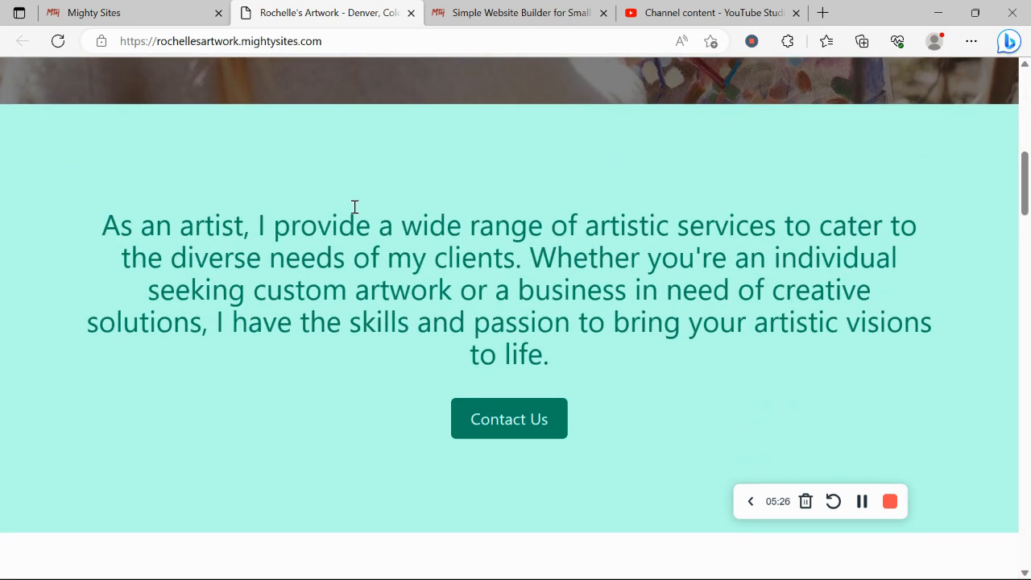
scroll(355, 209, down, 2)
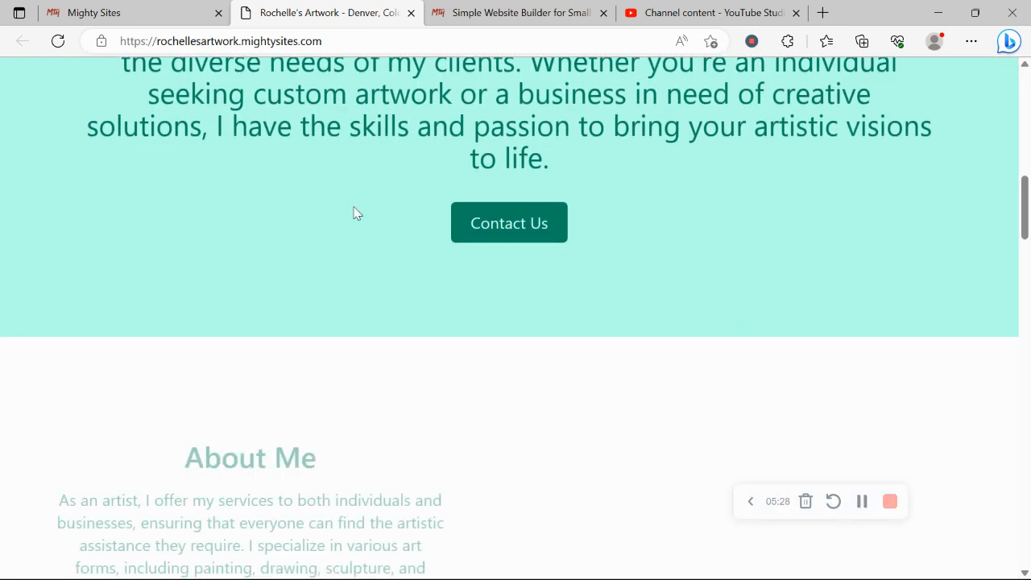